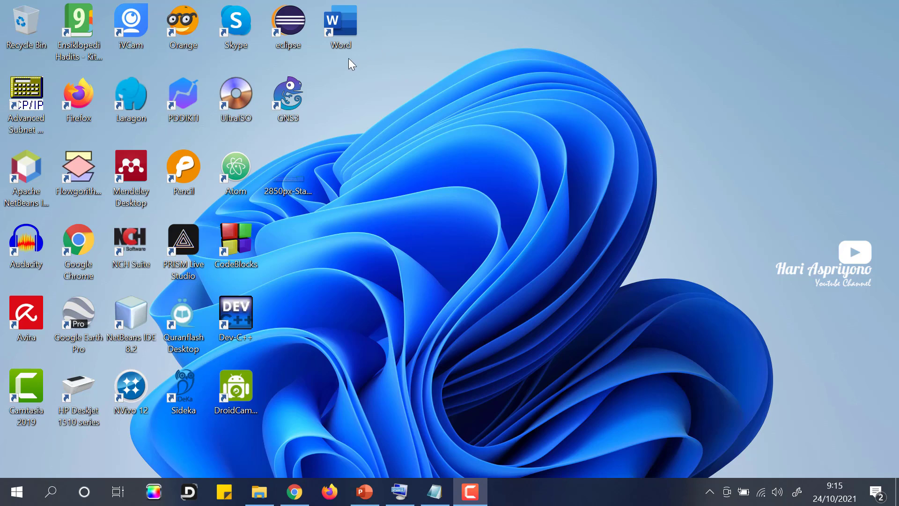
Step: Launch Word from the desktop and create a new blank document, Document1
{"action": "double_click", "coordinate": [336, 27]}
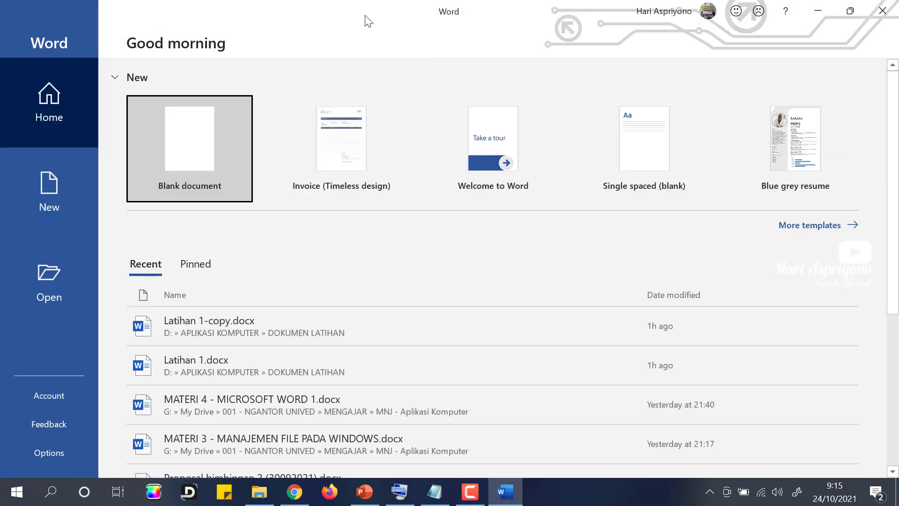
{"action": "left_click", "coordinate": [201, 151]}
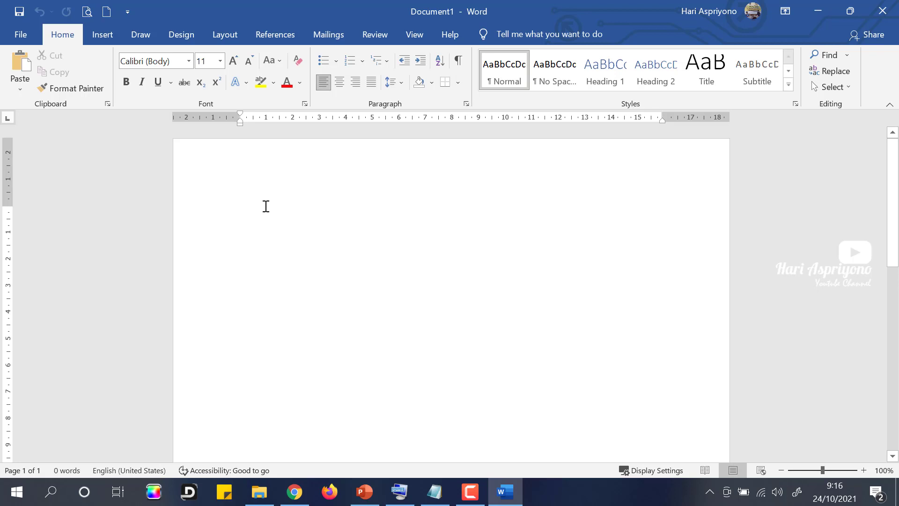
Step: Open the On-Screen Keyboard, position it over Word, then minimize it
{"action": "left_click", "coordinate": [399, 492]}
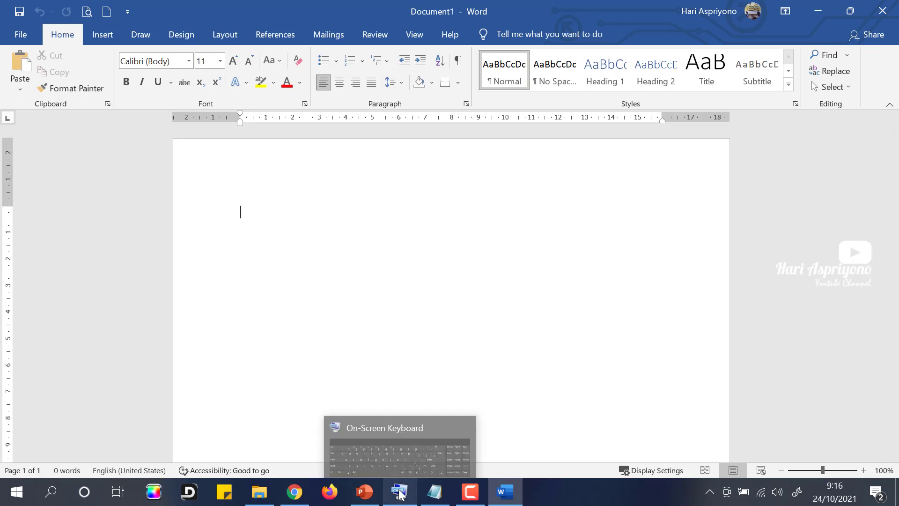
{"action": "left_click_drag", "start_coordinate": [431, 258], "coordinate": [449, 254]}
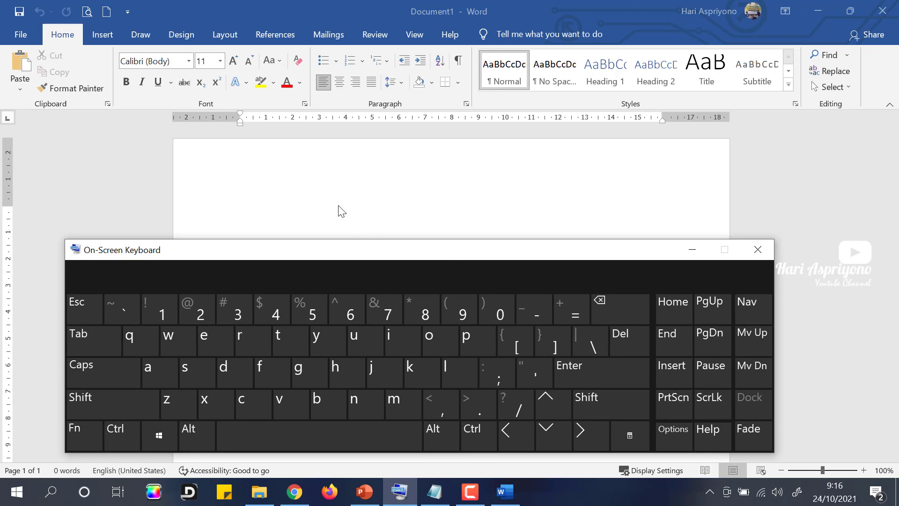
{"action": "left_click", "coordinate": [325, 203]}
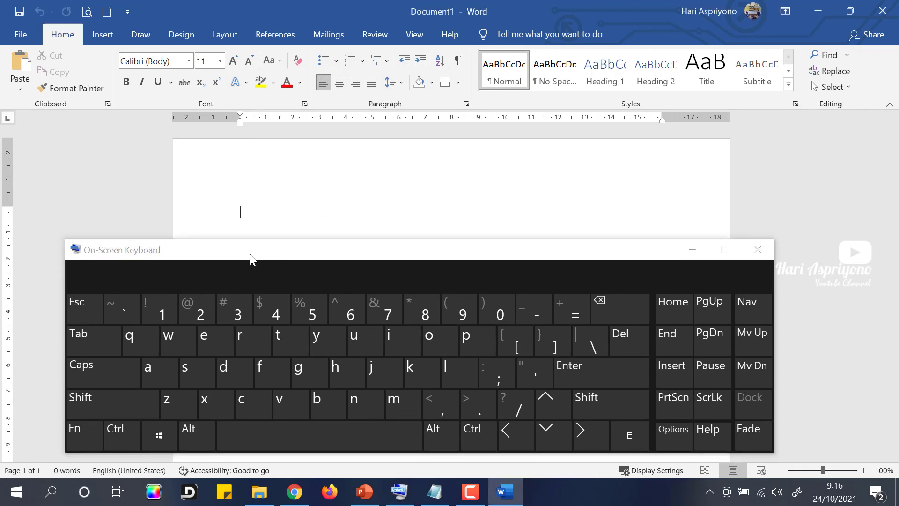
{"action": "left_click_drag", "start_coordinate": [249, 254], "coordinate": [265, 240]}
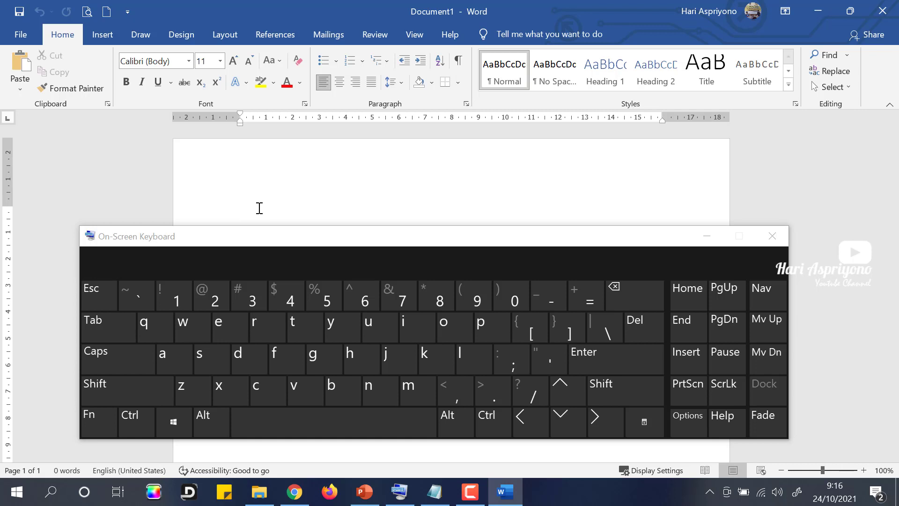
{"action": "left_click", "coordinate": [706, 236]}
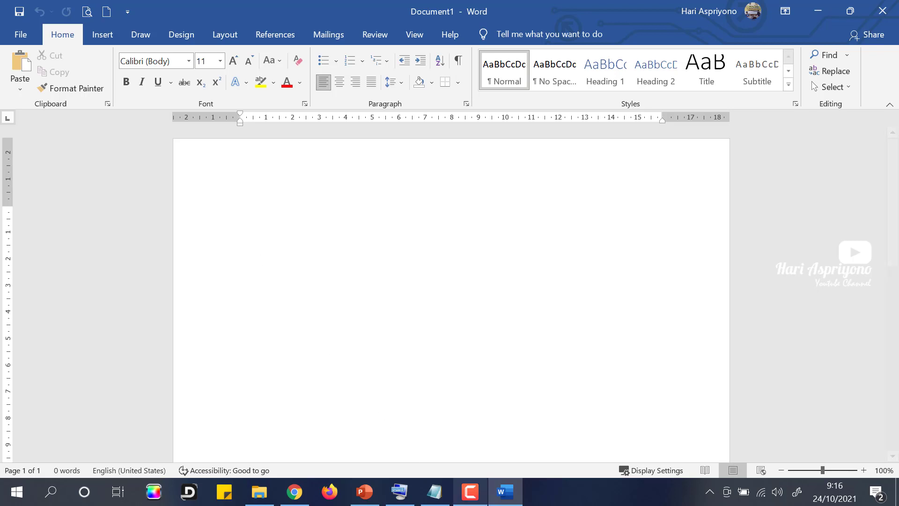
Step: Reopen the On-Screen Keyboard, type the letter 'a' into the document, and minimize it
{"action": "left_click", "coordinate": [400, 492]}
{"action": "left_click_drag", "start_coordinate": [385, 241], "coordinate": [393, 261]}
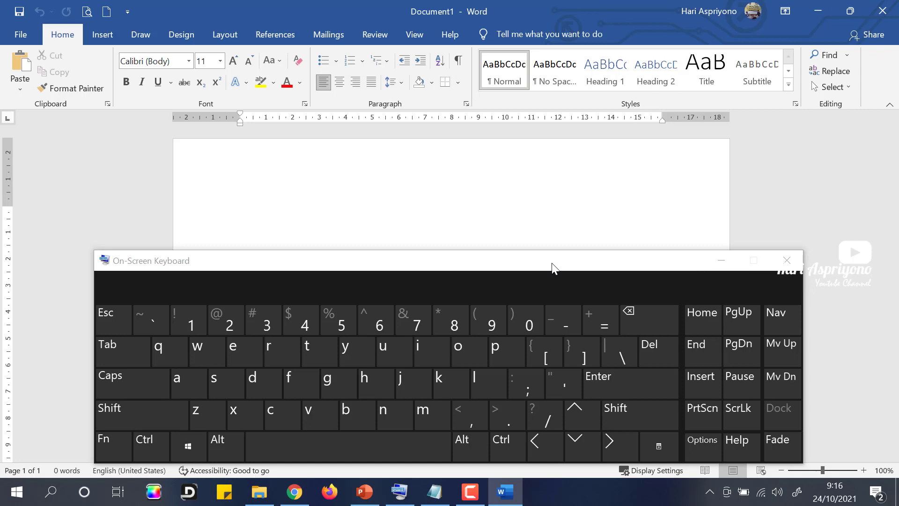
{"action": "left_click_drag", "start_coordinate": [552, 265], "coordinate": [567, 256]}
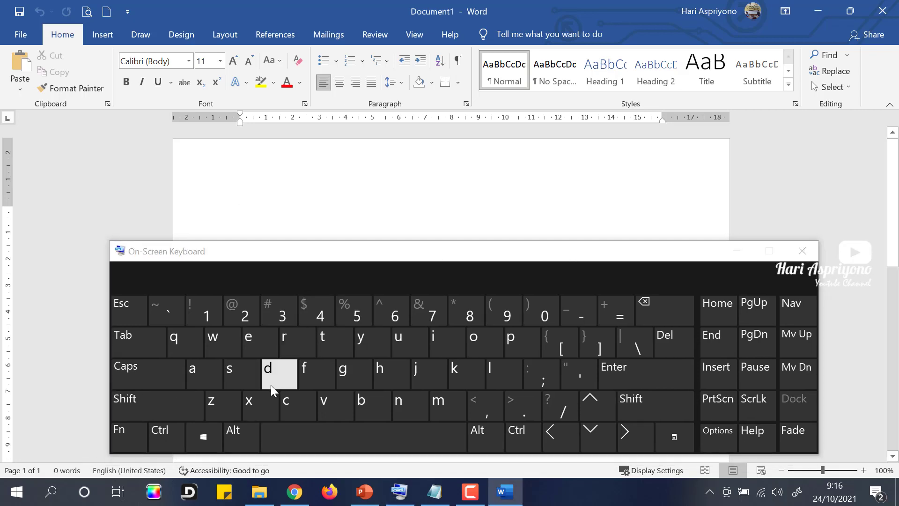
{"action": "left_click", "coordinate": [198, 375]}
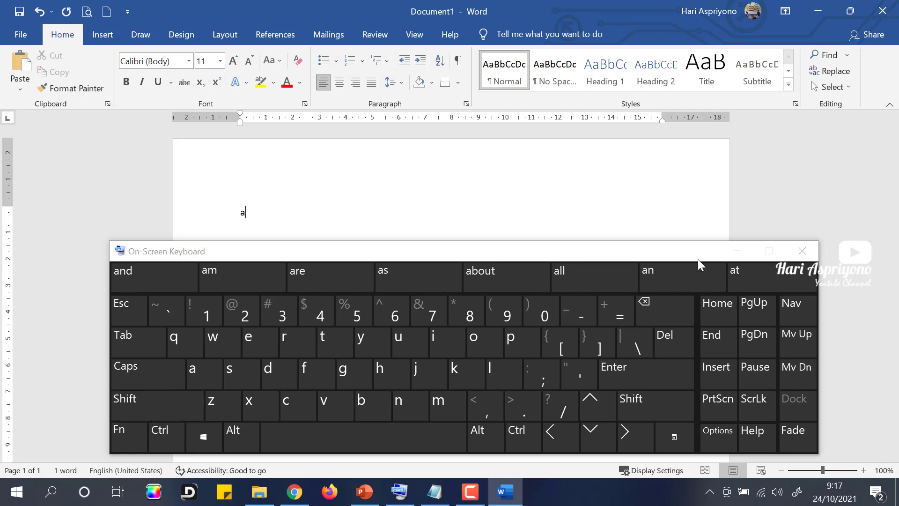
{"action": "left_click", "coordinate": [806, 249]}
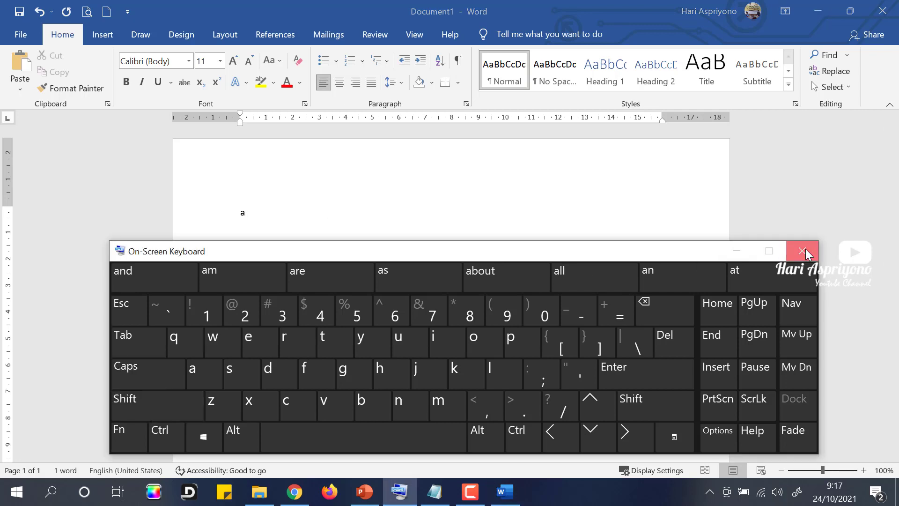
{"action": "left_click", "coordinate": [738, 251]}
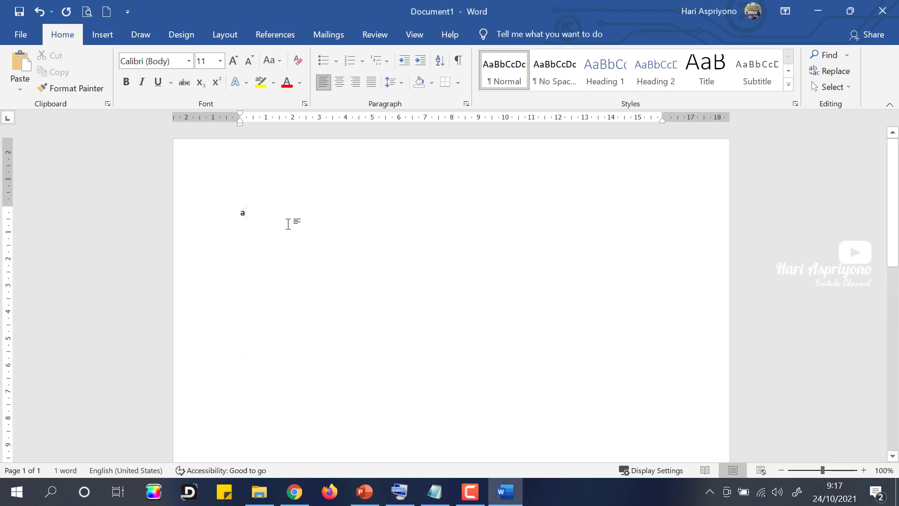
Step: Replace the stray 'a' with the title 'Reaksi kimia', fixing typos, and start a new paragraph
{"action": "key", "text": "BackSpace"}
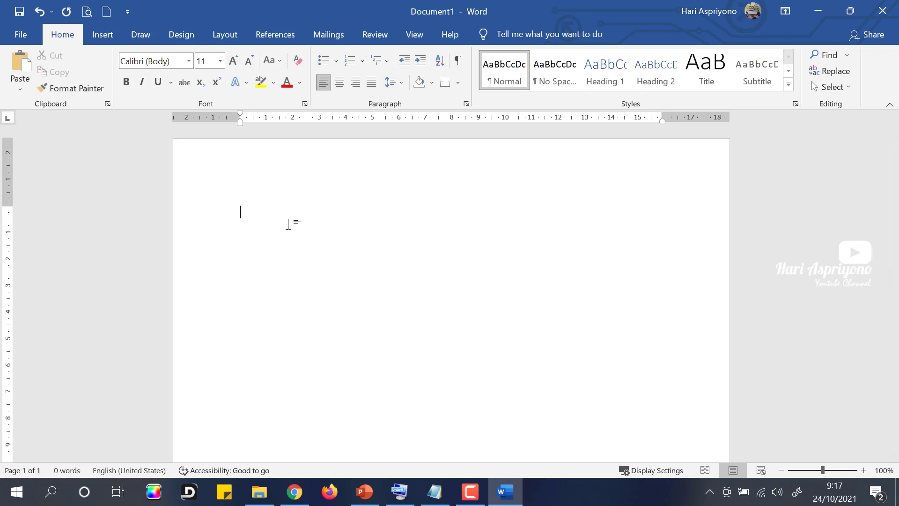
{"action": "type", "text": "reaksi kimia"}
{"action": "key", "text": "BackSpace"}
{"action": "key", "text": "BackSpace"}
{"action": "key", "text": "BackSpace"}
{"action": "key", "text": "BackSpace"}
{"action": "key", "text": "BackSpace"}
{"action": "key", "text": "BackSpace"}
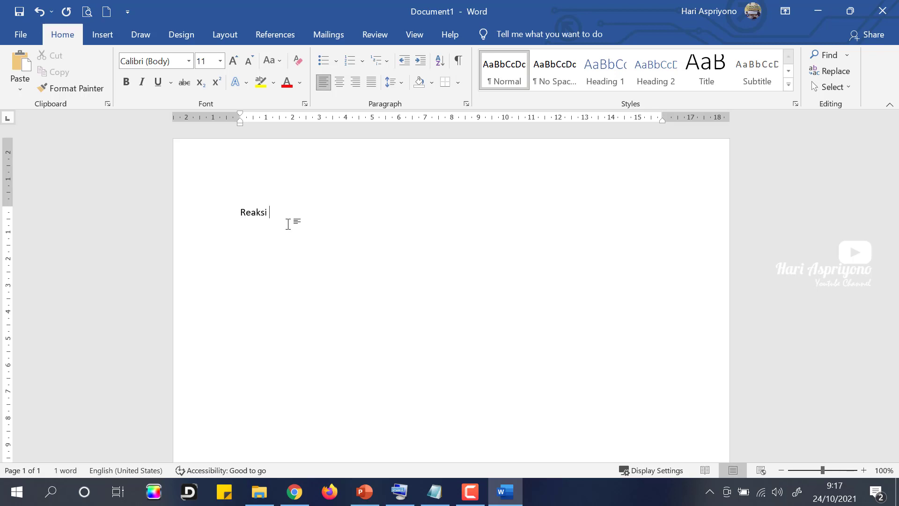
{"action": "type", "text": "kimia"}
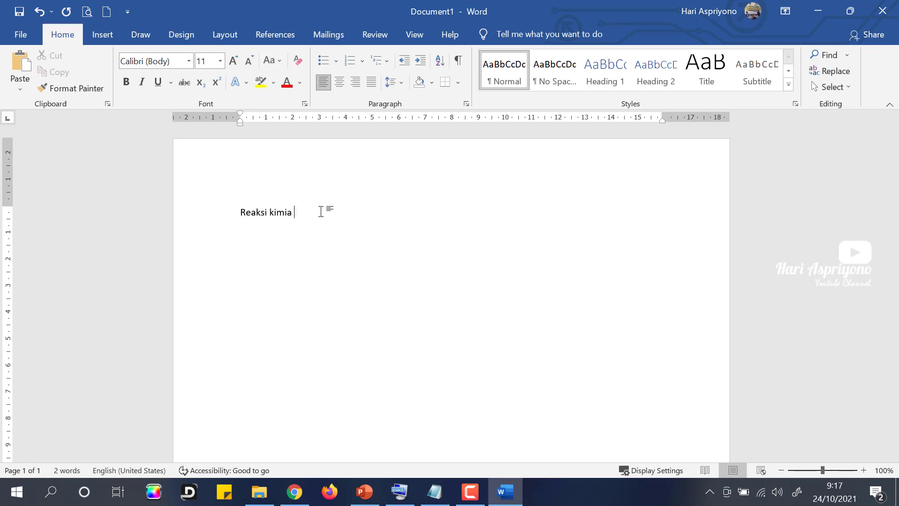
{"action": "key", "text": "BackSpace"}
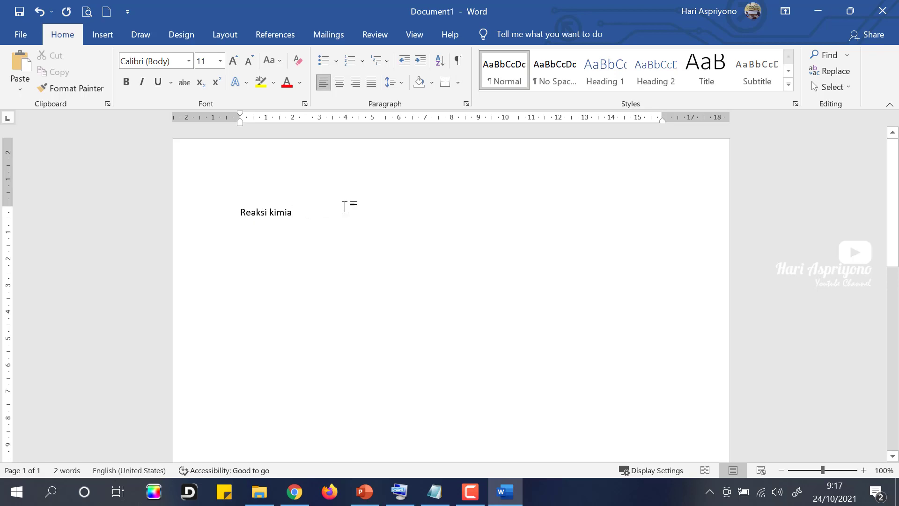
{"action": "key", "text": "Return"}
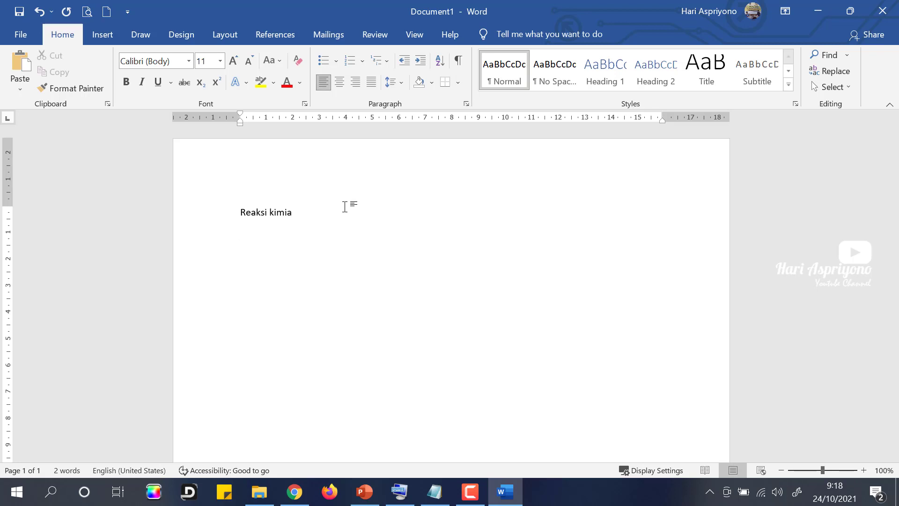
Step: Type 'Perkembangan komputer saat ini terlihat begitu cepat…' through 'smartphone, smartwatch dan sebagainya.'
{"action": "type", "text": "perkembagan komputer "}
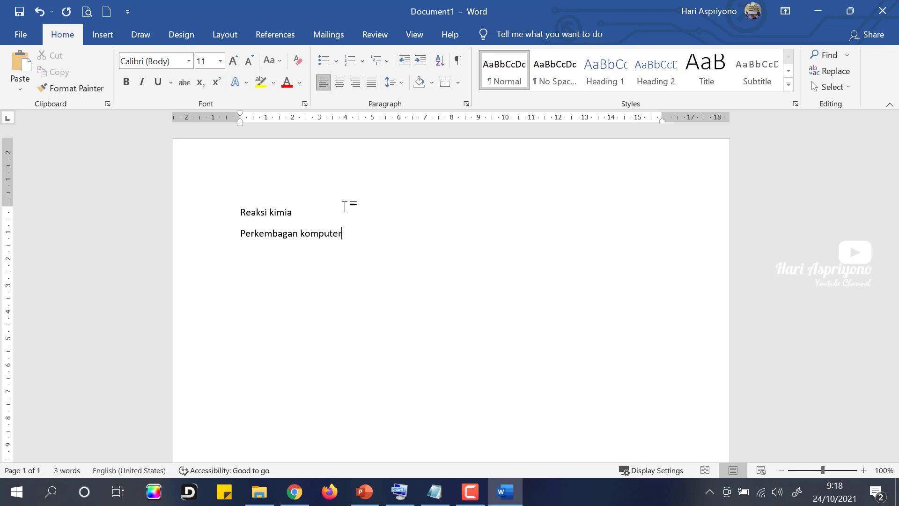
{"action": "type", "text": "saat ini terlihat begit"}
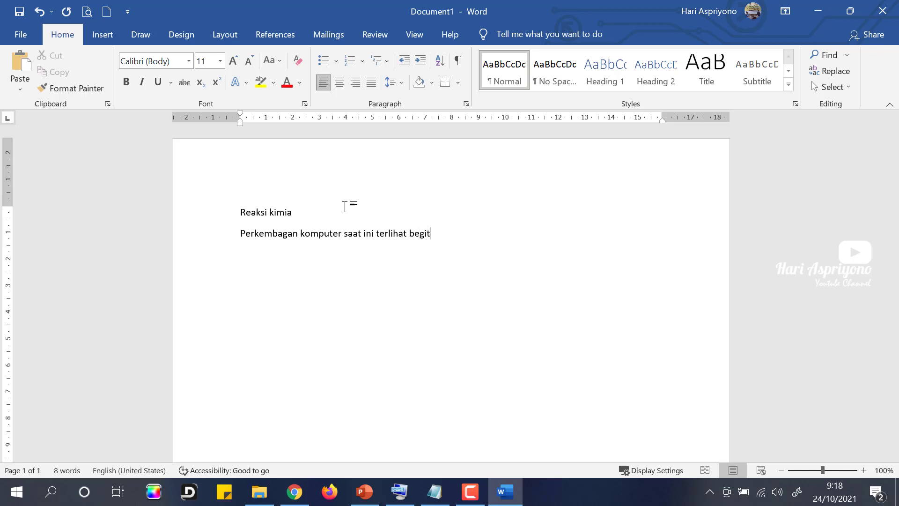
{"action": "type", "text": "u cepat. Hal ini"}
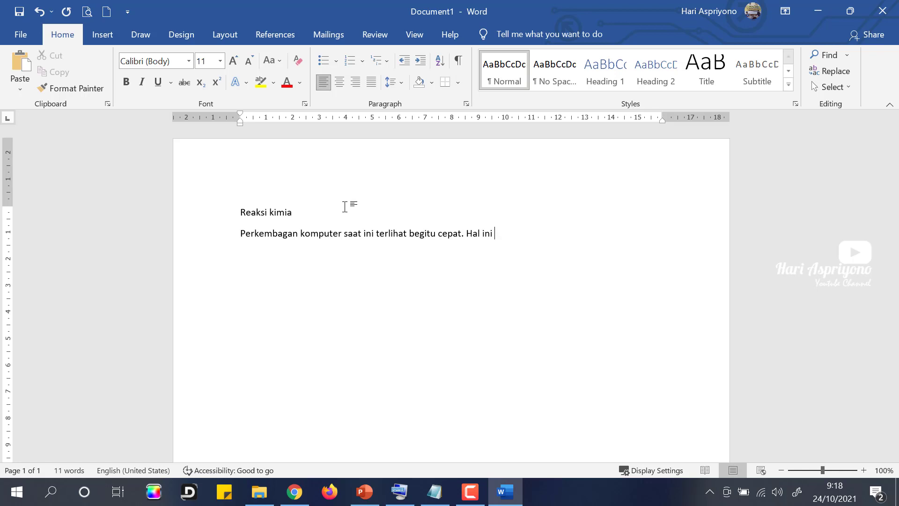
{"action": "type", "text": " dibukatikan"}
{"action": "key", "text": "BackSpace"}
{"action": "key", "text": "BackSpace"}
{"action": "key", "text": "BackSpace"}
{"action": "key", "text": "BackSpace"}
{"action": "key", "text": "BackSpace"}
{"action": "key", "text": "BackSpace"}
{"action": "key", "text": "BackSpace"}
{"action": "type", "text": "tikan dengan adanya"}
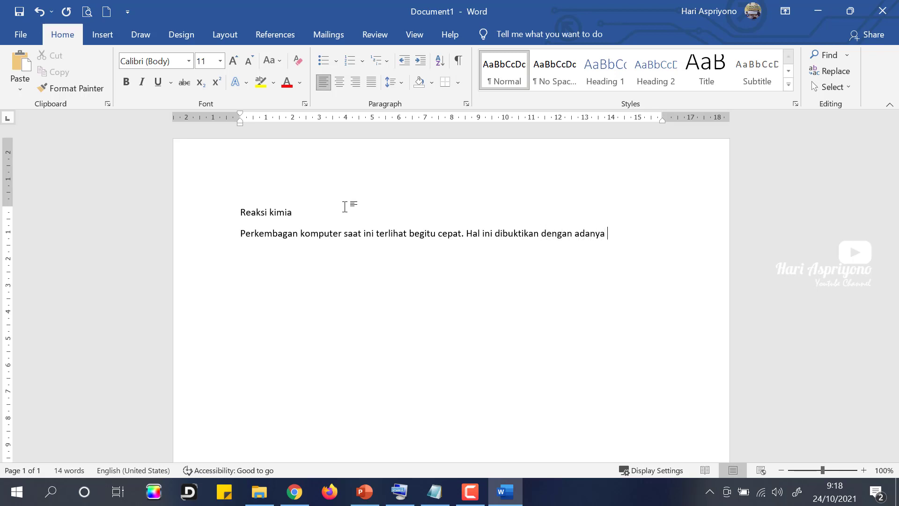
{"action": "type", "text": " berbagai perangkat"}
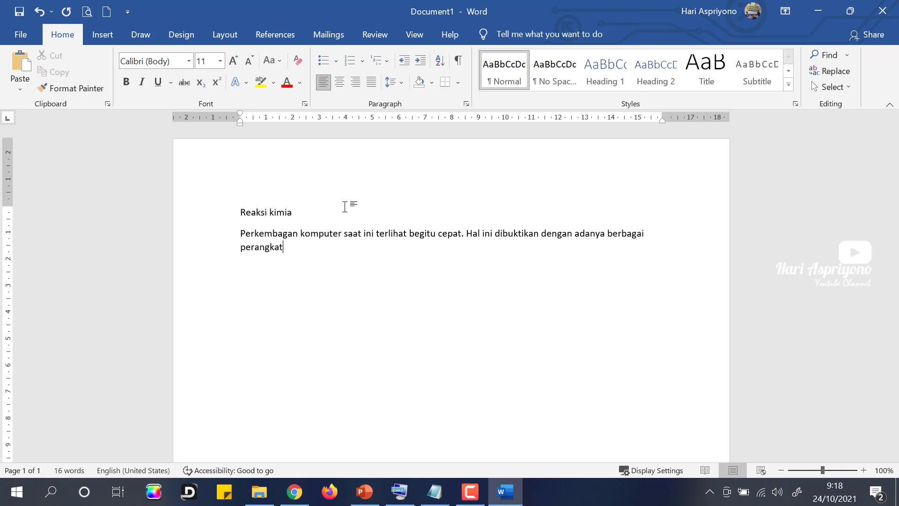
{"action": "type", "text": " canggih yang ada,  sepert"}
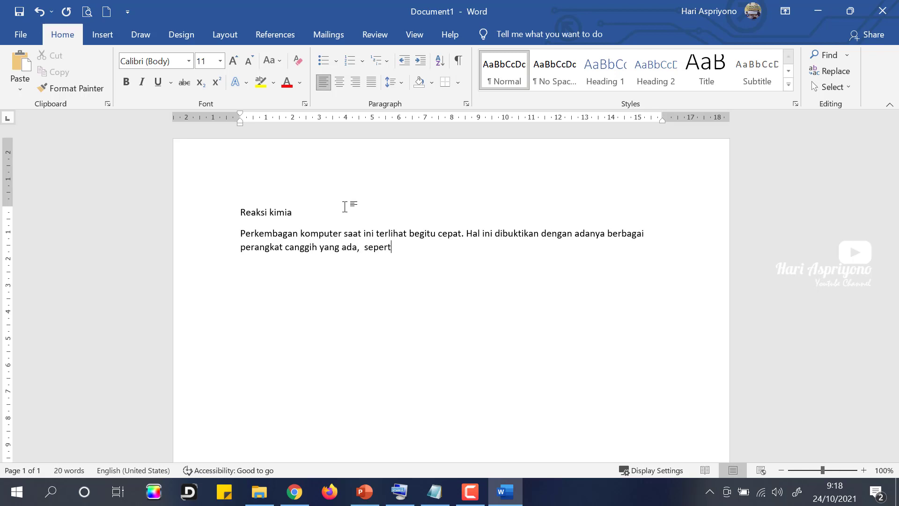
{"action": "type", "text": "i"}
{"action": "type", "text": " smartphon"}
{"action": "type", "text": "e"}
{"action": "type", "text": "smart"}
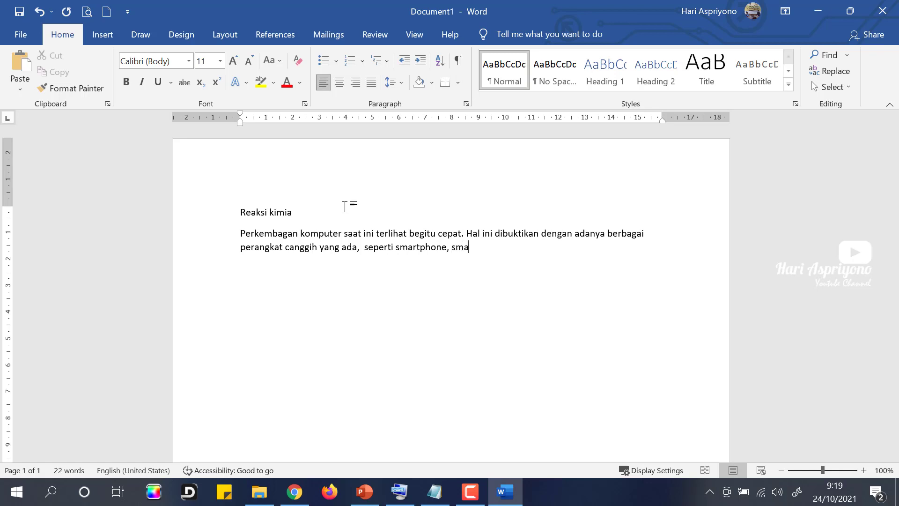
{"action": "type", "text": "watch dan sebagai"}
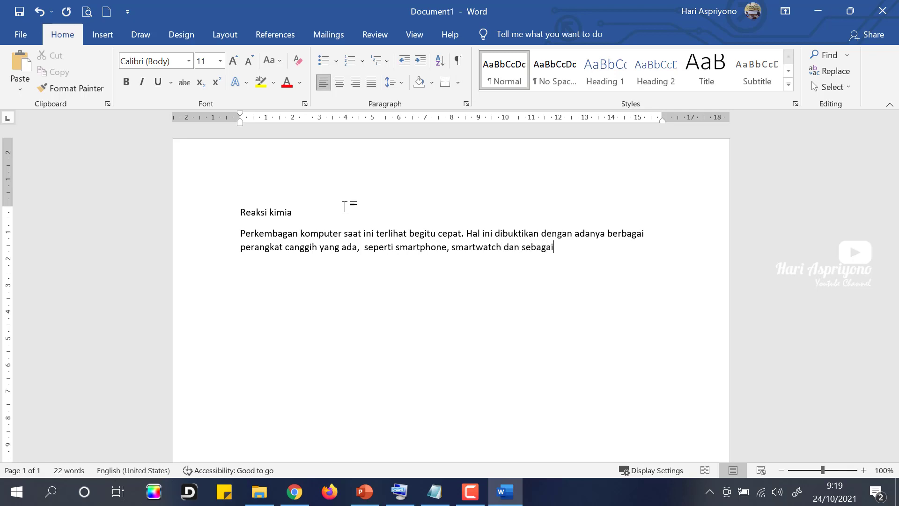
{"action": "type", "text": "nya."}
{"action": "type", "text": "rand()"}
{"action": "key", "text": "BackSpace"}
{"action": "key", "text": "BackSpace"}
{"action": "key", "text": "BackSpace"}
{"action": "key", "text": "BackSpace"}
{"action": "key", "text": "BackSpace"}
{"action": "key", "text": "BackSpace"}
{"action": "type", "text": "=rand()"}
{"action": "key", "text": "Return"}
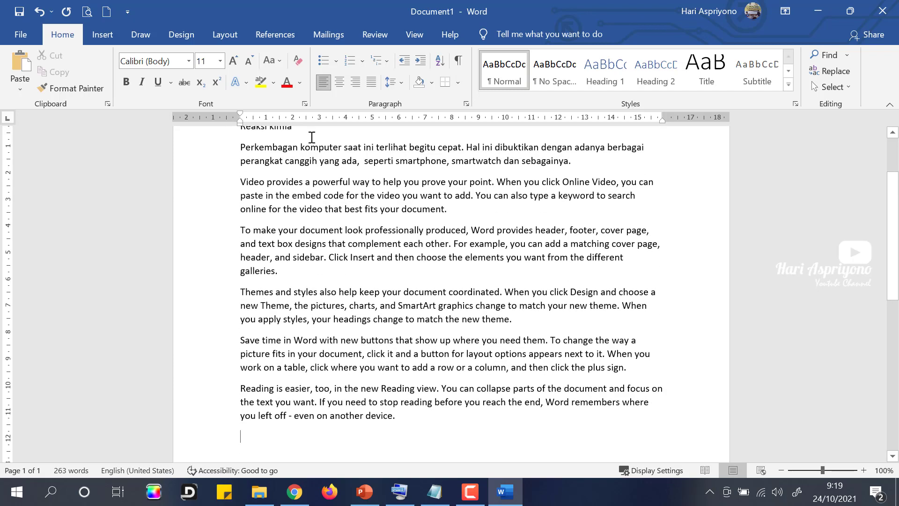
{"action": "scroll", "coordinate": [312, 137], "scroll_direction": "up", "scroll_amount": 2}
{"action": "scroll", "coordinate": [342, 273], "scroll_direction": "down", "scroll_amount": 1}
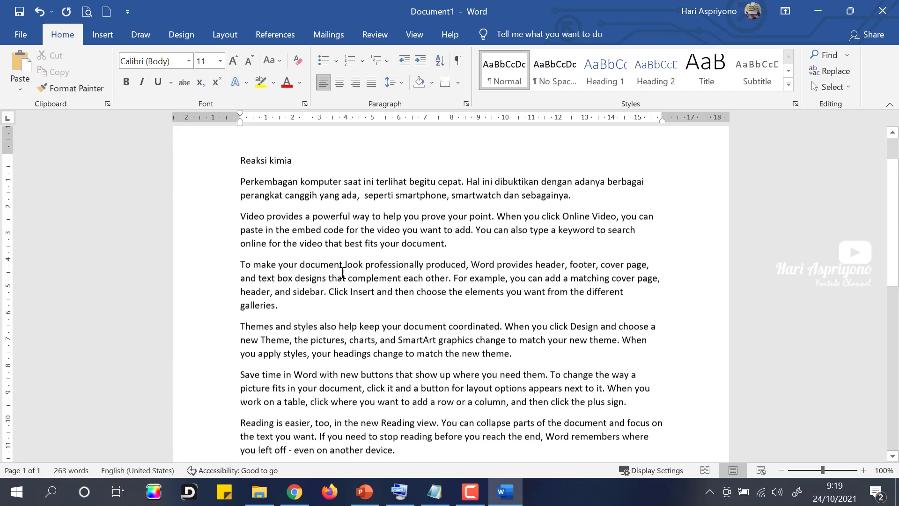
{"action": "left_click_drag", "start_coordinate": [243, 213], "coordinate": [416, 291]}
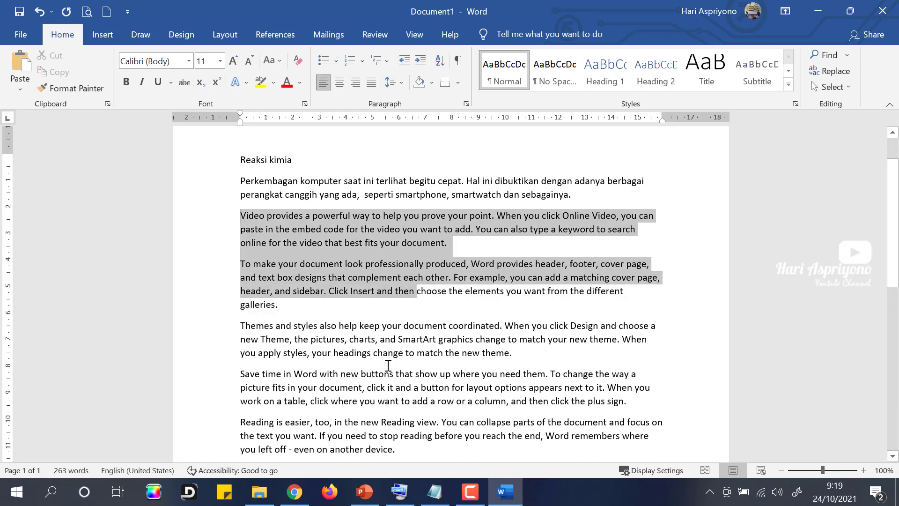
{"action": "left_click_drag", "start_coordinate": [388, 365], "coordinate": [412, 451]}
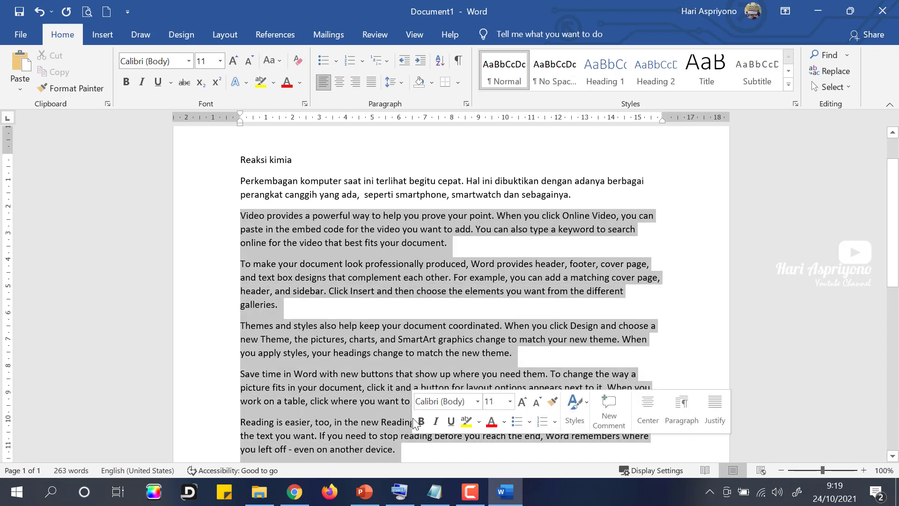
{"action": "scroll", "coordinate": [392, 386], "scroll_direction": "down", "scroll_amount": 1}
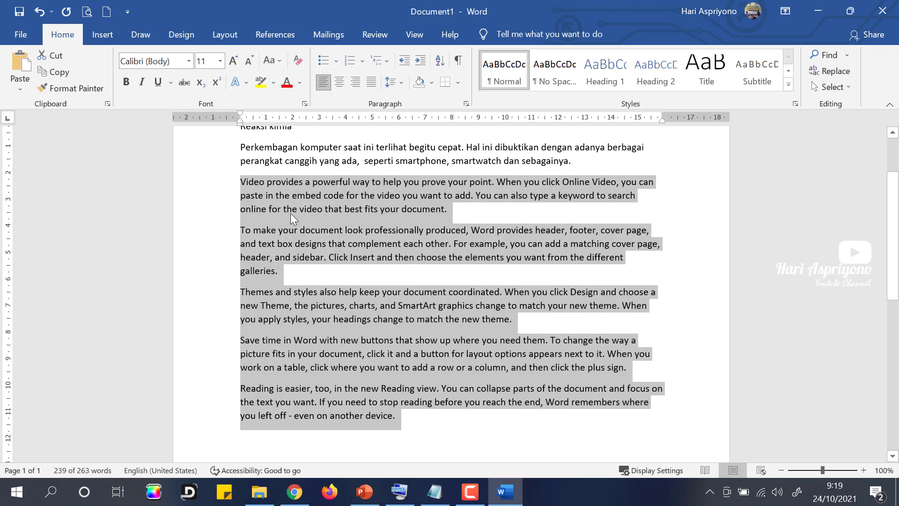
{"action": "left_click", "coordinate": [328, 212]}
{"action": "scroll", "coordinate": [262, 228], "scroll_direction": "up", "scroll_amount": 1}
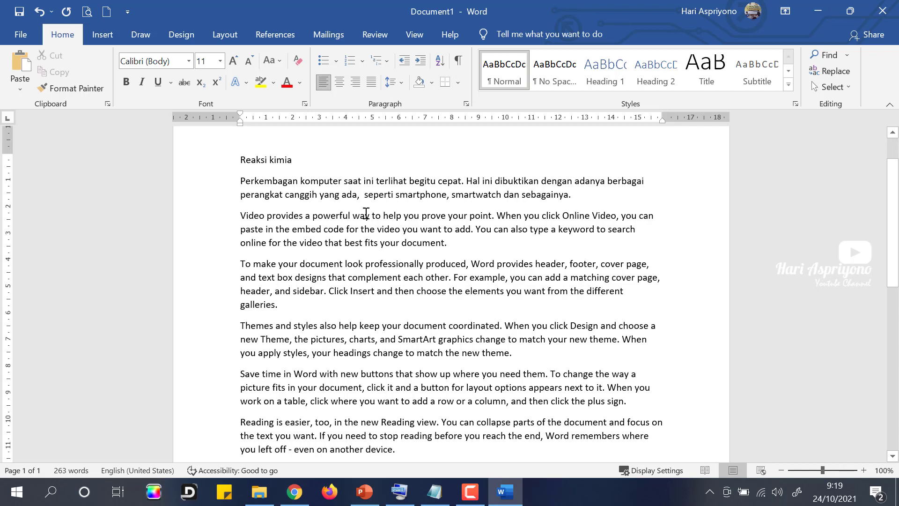
{"action": "left_click", "coordinate": [374, 194]}
{"action": "left_click", "coordinate": [384, 195]}
{"action": "left_click", "coordinate": [242, 265]}
{"action": "key", "text": "BackSpace"}
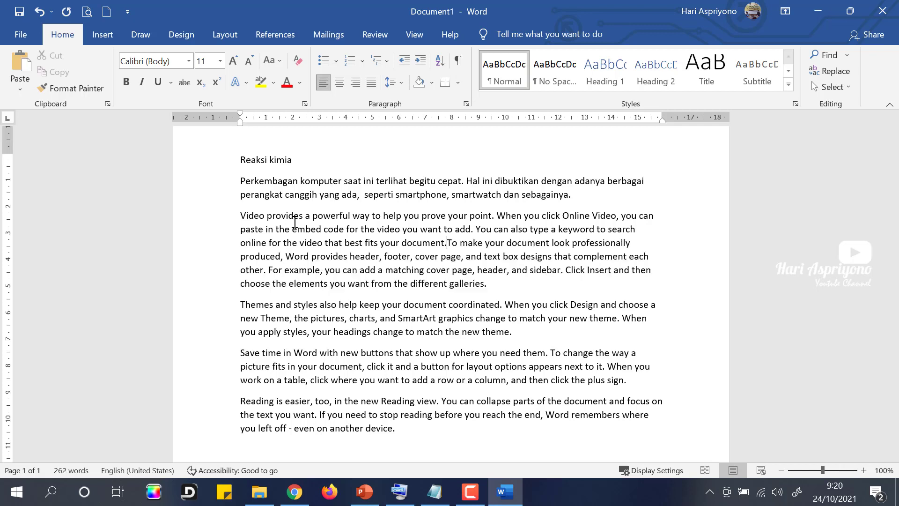
{"action": "key", "text": "Return"}
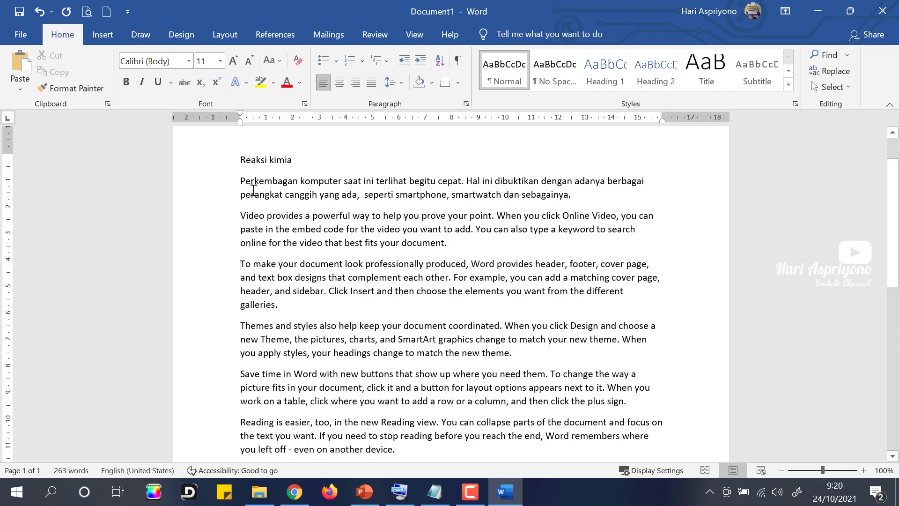
{"action": "left_click", "coordinate": [254, 182]}
{"action": "left_click", "coordinate": [249, 387]}
{"action": "scroll", "coordinate": [268, 380], "scroll_direction": "down", "scroll_amount": 1}
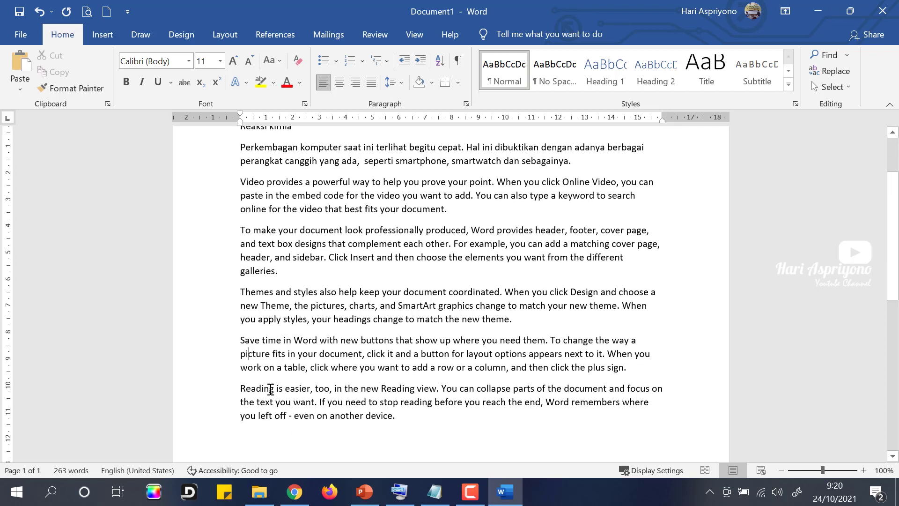
{"action": "scroll", "coordinate": [316, 275], "scroll_direction": "up", "scroll_amount": 2}
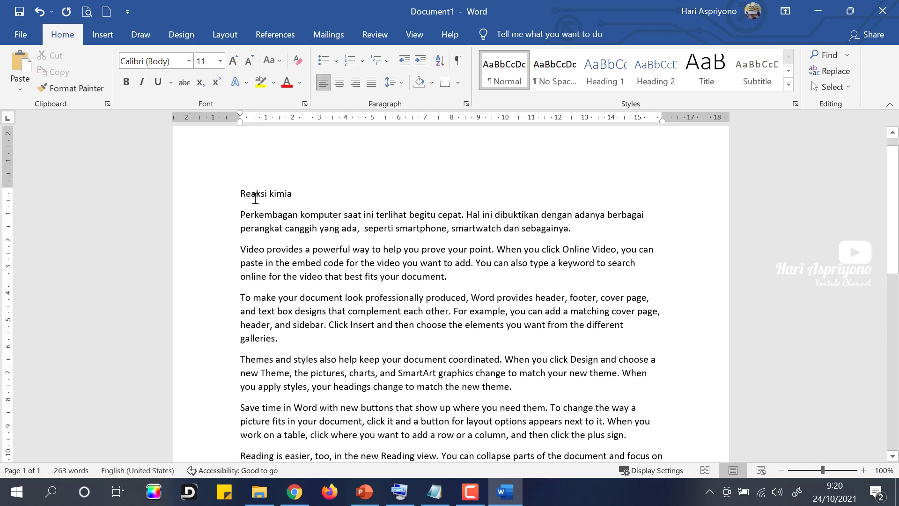
{"action": "key", "text": "ctrl+Home"}
{"action": "left_click", "coordinate": [297, 195]}
{"action": "left_click", "coordinate": [253, 194]}
{"action": "key", "text": "BackSpace"}
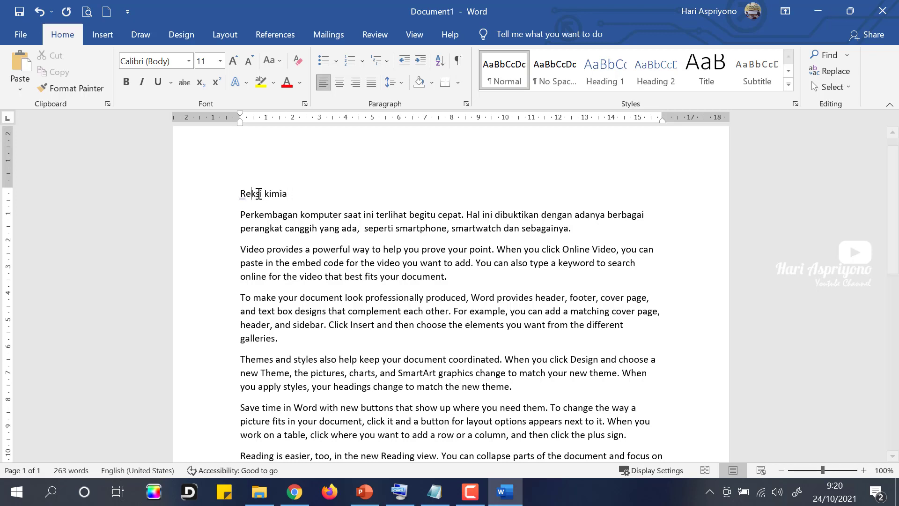
{"action": "left_click", "coordinate": [324, 195]}
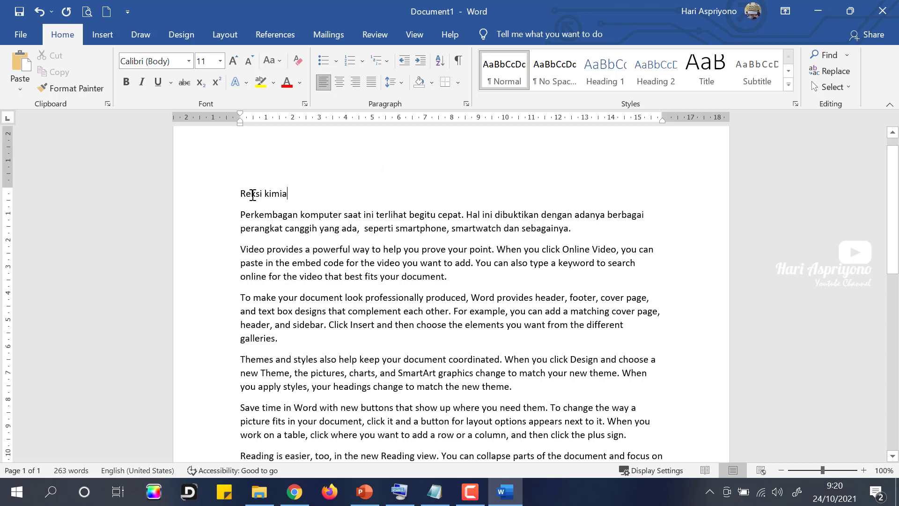
{"action": "left_click", "coordinate": [252, 194]}
{"action": "type", "text": "a"}
{"action": "scroll", "coordinate": [353, 283], "scroll_direction": "down", "scroll_amount": 3}
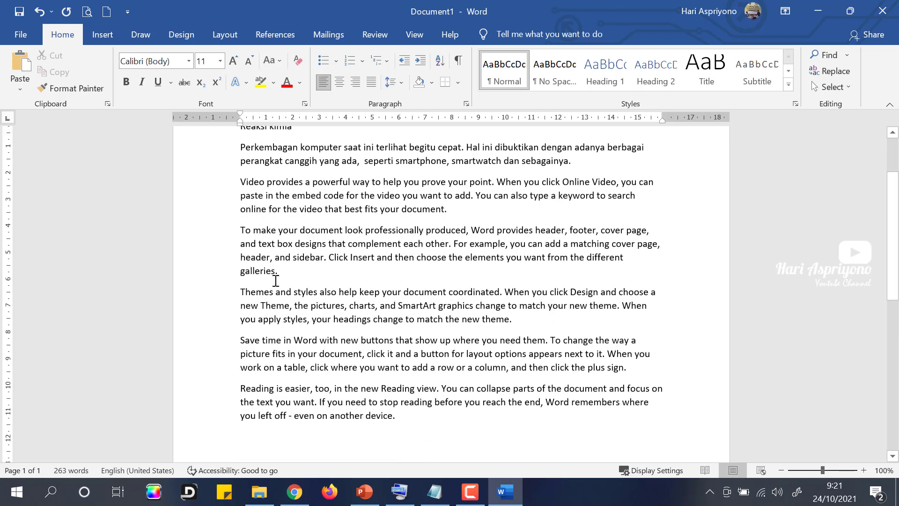
{"action": "left_click", "coordinate": [289, 271]}
{"action": "type", "text": "a"}
{"action": "key", "text": "BackSpace"}
{"action": "left_click", "coordinate": [471, 196]}
{"action": "scroll", "coordinate": [430, 232], "scroll_direction": "up", "scroll_amount": 2}
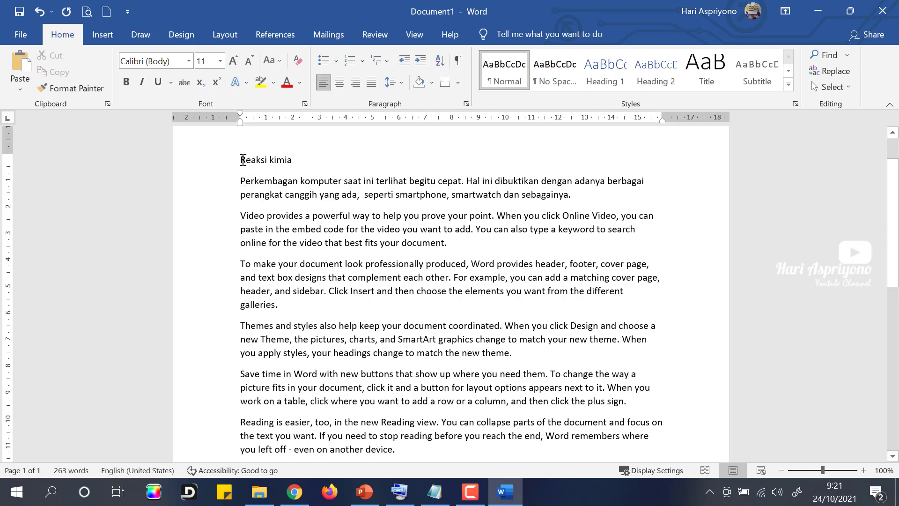
{"action": "left_click_drag", "start_coordinate": [243, 160], "coordinate": [270, 163]}
{"action": "left_click", "coordinate": [289, 162]}
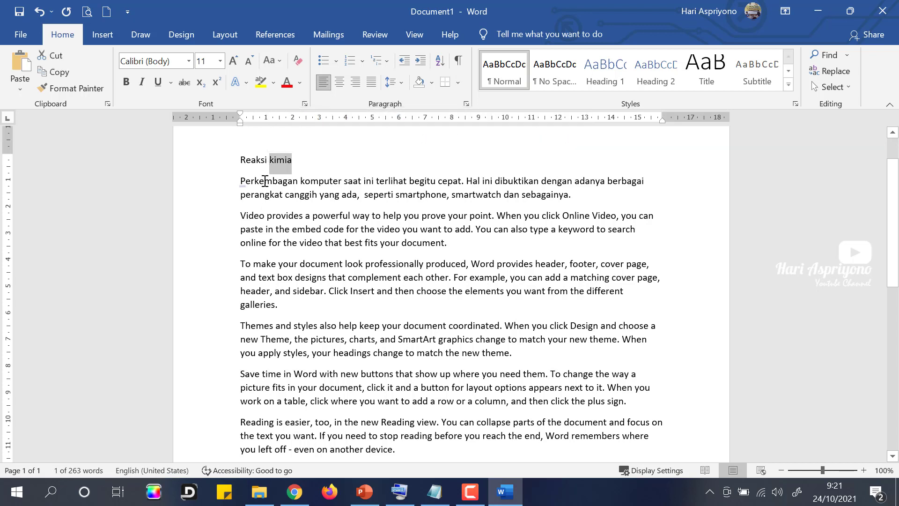
{"action": "left_click", "coordinate": [265, 181]}
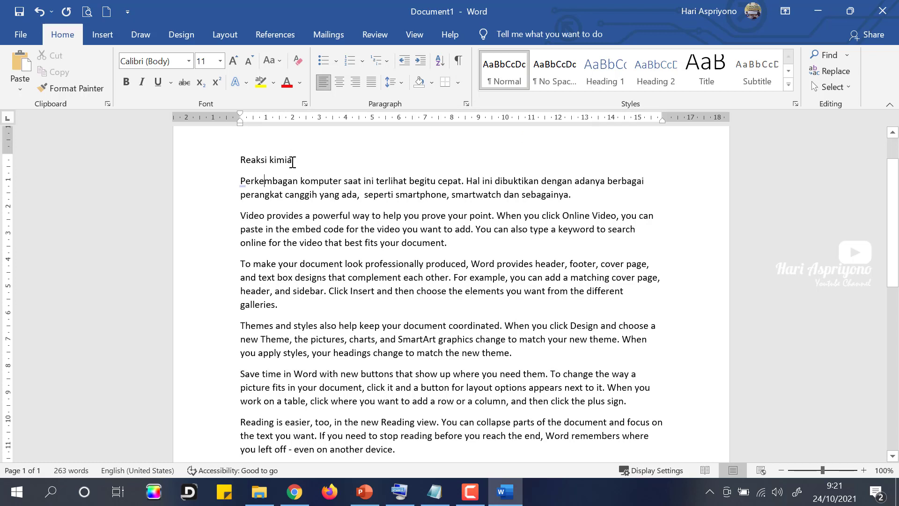
{"action": "left_click", "coordinate": [292, 160]}
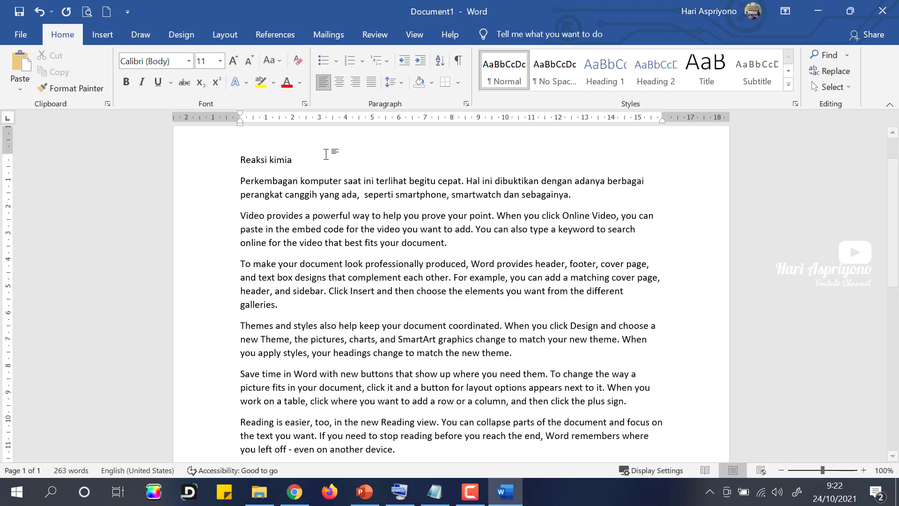
{"action": "key", "text": "shift+Left"}
{"action": "key", "text": "shift+Left"}
{"action": "key", "text": "shift+Left"}
{"action": "key", "text": "shift+Left"}
{"action": "key", "text": "shift+Left"}
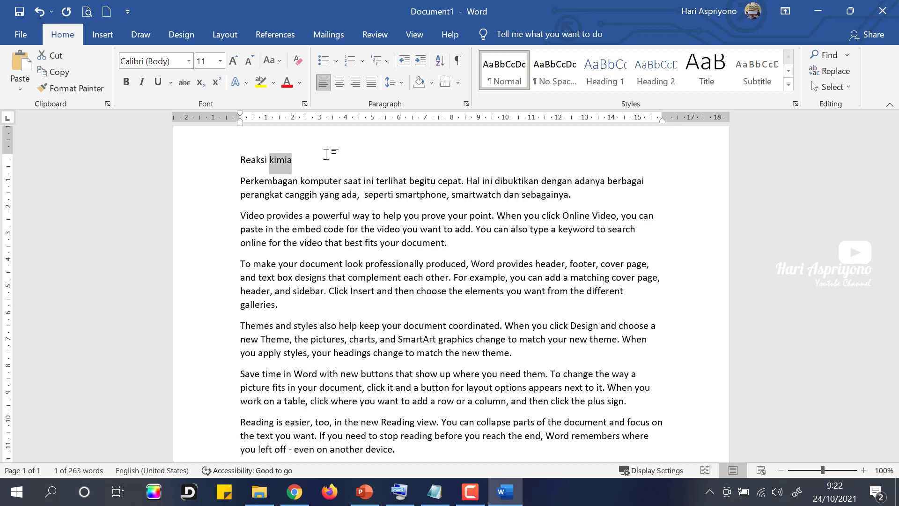
{"action": "key", "text": "Right"}
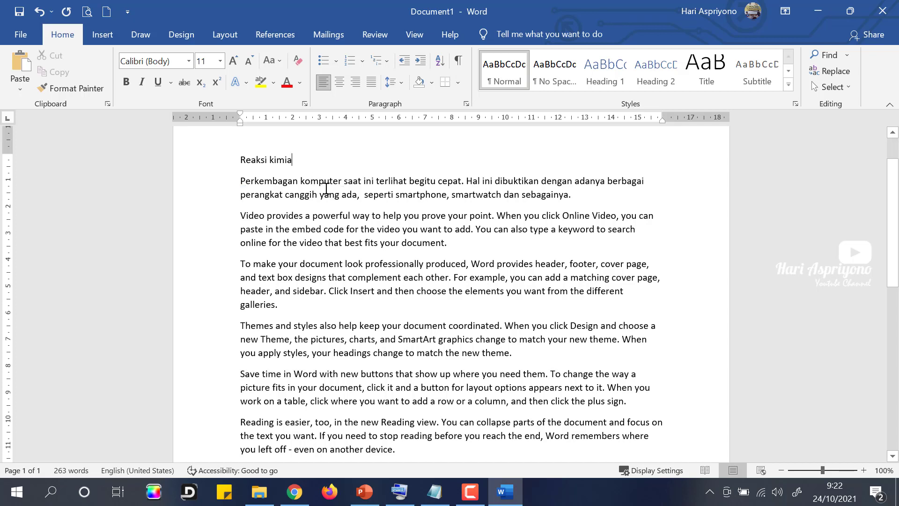
{"action": "left_click", "coordinate": [325, 183], "text": "ctrl"}
{"action": "left_click", "coordinate": [317, 183]}
{"action": "left_click", "coordinate": [316, 181], "text": "ctrl"}
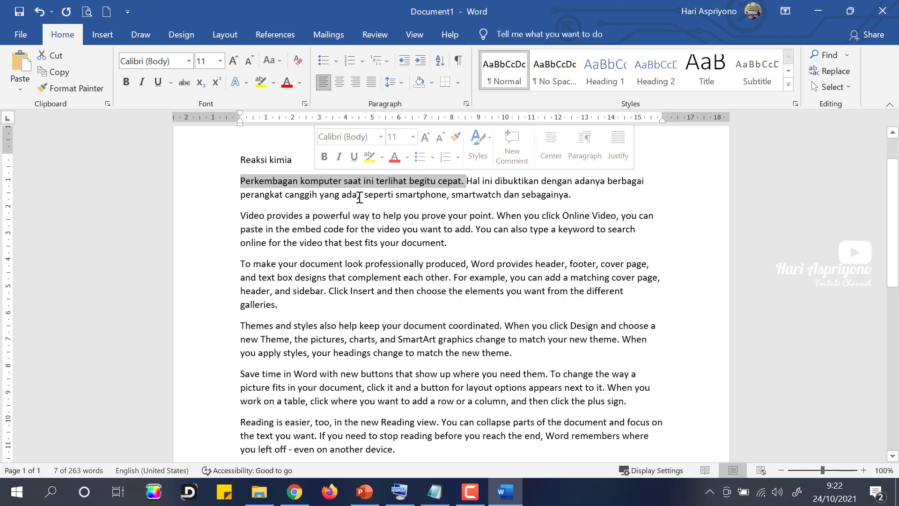
{"action": "left_click", "coordinate": [359, 194]}
{"action": "left_click", "coordinate": [477, 182]}
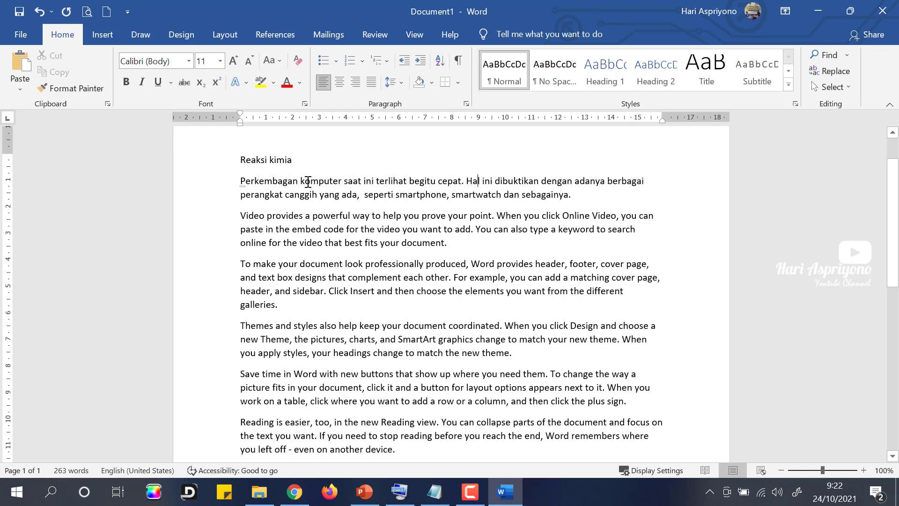
{"action": "double_click", "coordinate": [308, 182]}
{"action": "left_click", "coordinate": [308, 184]}
{"action": "double_click", "coordinate": [323, 182]}
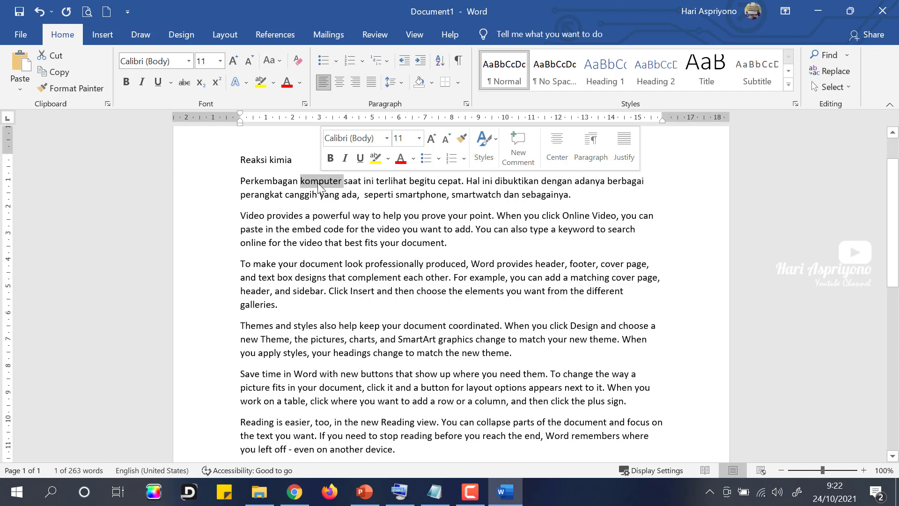
{"action": "left_click", "coordinate": [297, 229]}
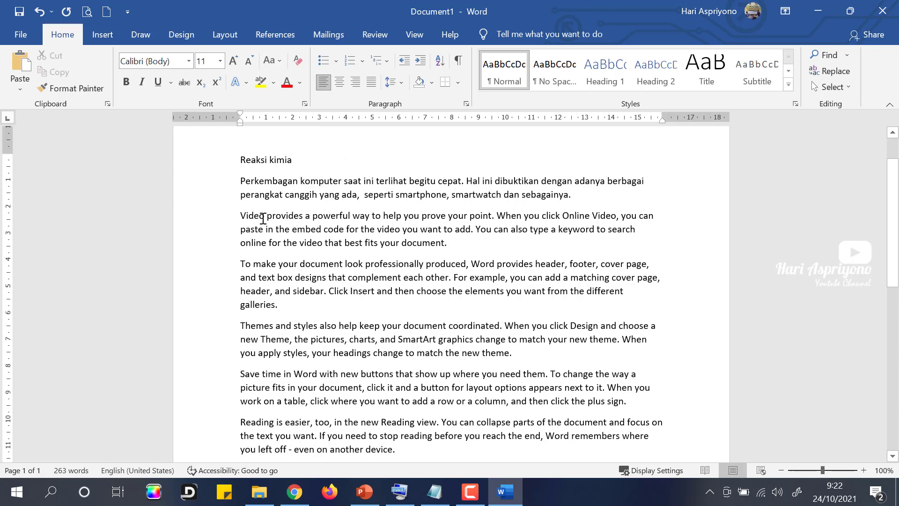
{"action": "left_click_drag", "start_coordinate": [259, 218], "coordinate": [266, 218]}
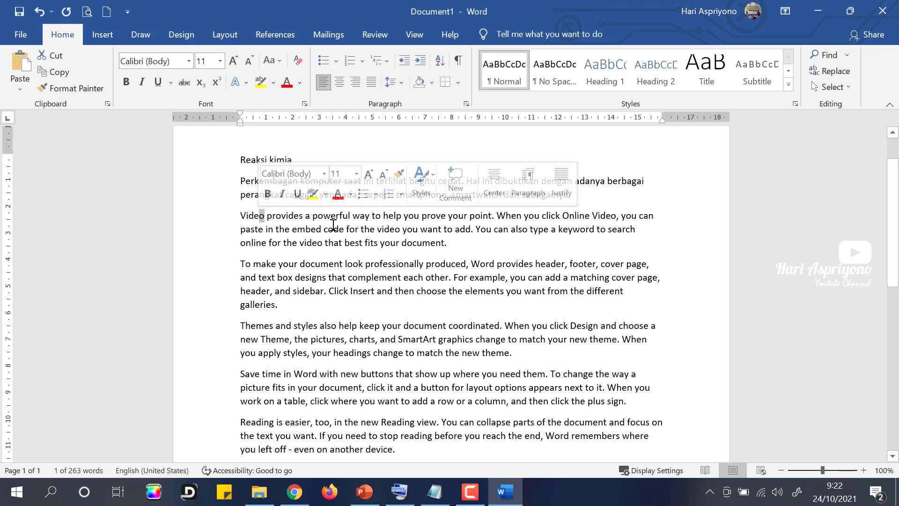
{"action": "left_click", "coordinate": [338, 228]}
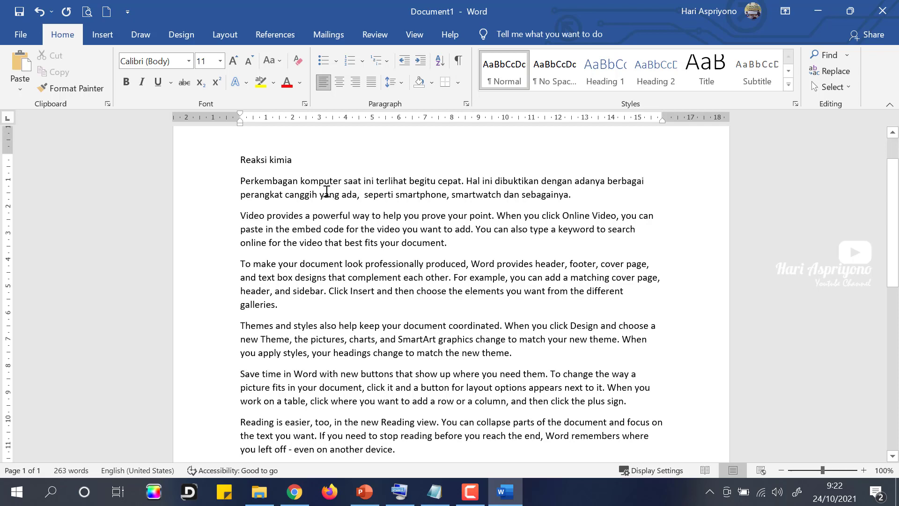
{"action": "left_click", "coordinate": [850, 88]}
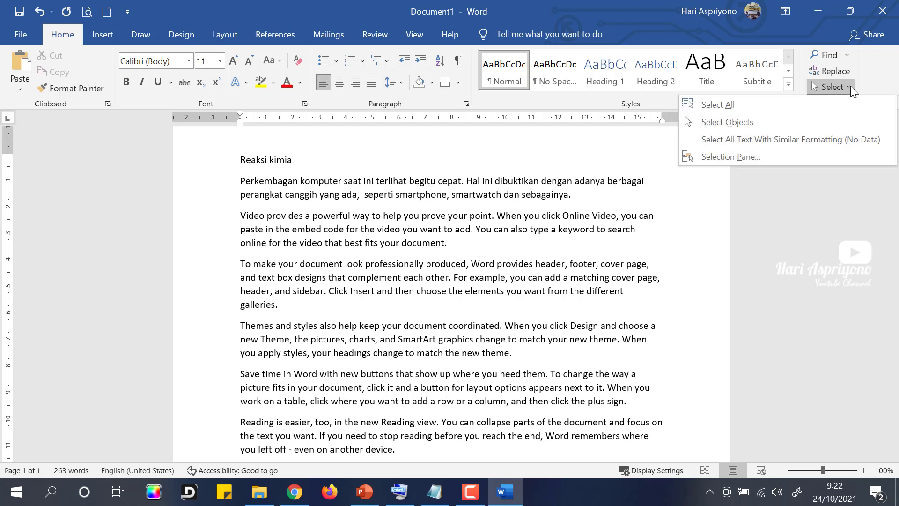
{"action": "left_click", "coordinate": [732, 109]}
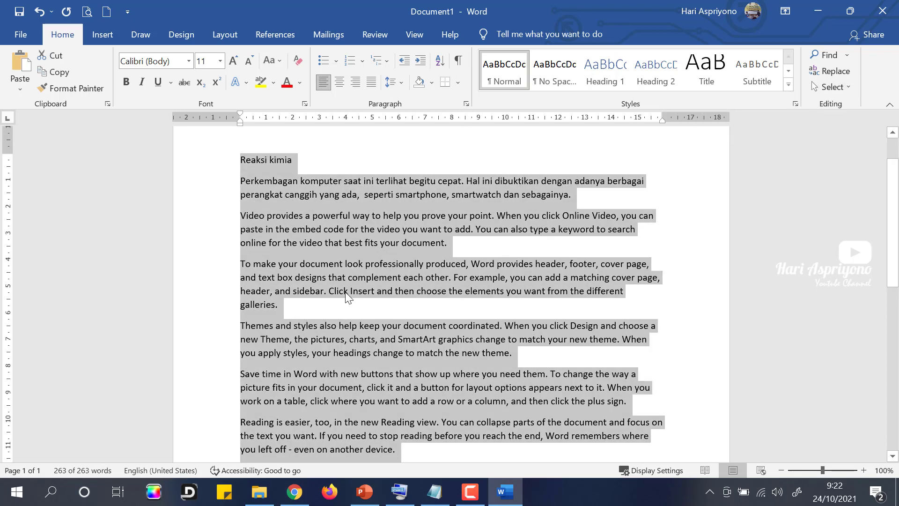
{"action": "scroll", "coordinate": [349, 379], "scroll_direction": "down", "scroll_amount": 3}
{"action": "scroll", "coordinate": [351, 375], "scroll_direction": "up", "scroll_amount": 2}
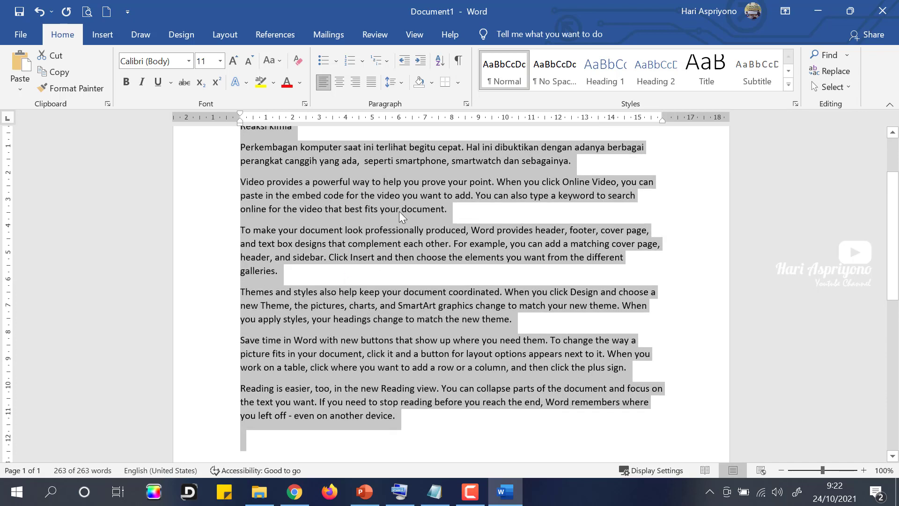
{"action": "left_click", "coordinate": [462, 210]}
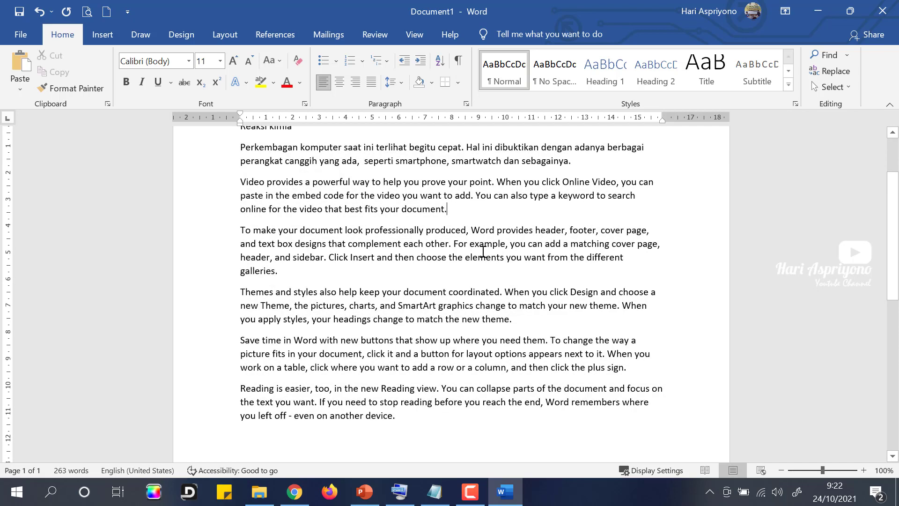
{"action": "scroll", "coordinate": [478, 255], "scroll_direction": "up", "scroll_amount": 3}
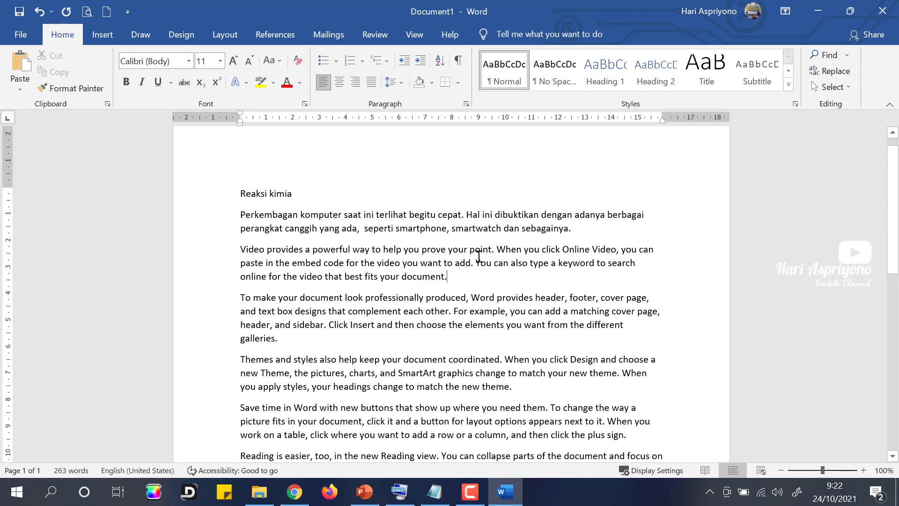
{"action": "key", "text": "ctrl+a"}
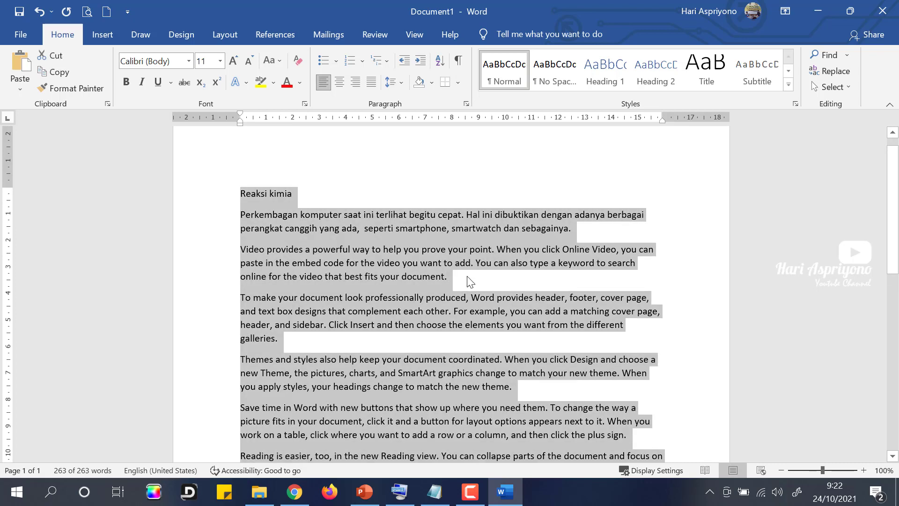
{"action": "left_click", "coordinate": [468, 281]}
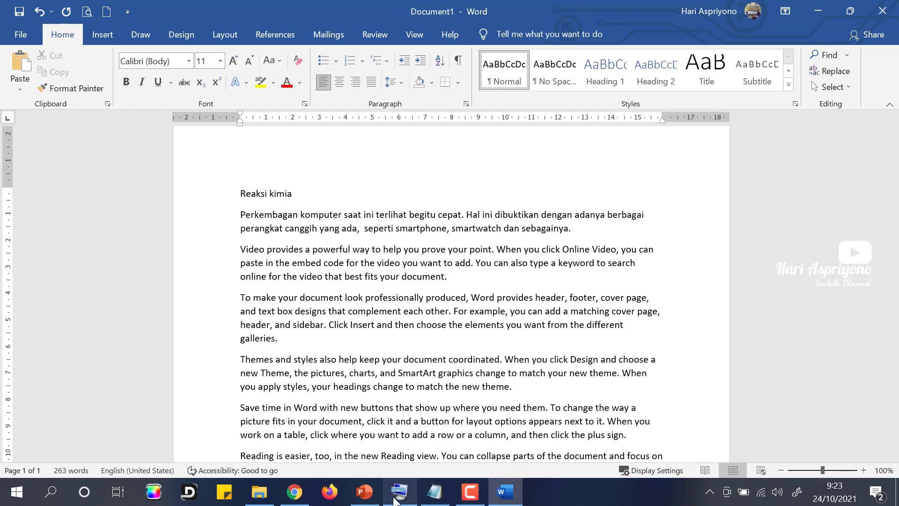
Step: Use the On-Screen Keyboard's Backspace and Del keys to trim 'Reaksi kimia' to 'aksi k'
{"action": "left_click", "coordinate": [397, 495]}
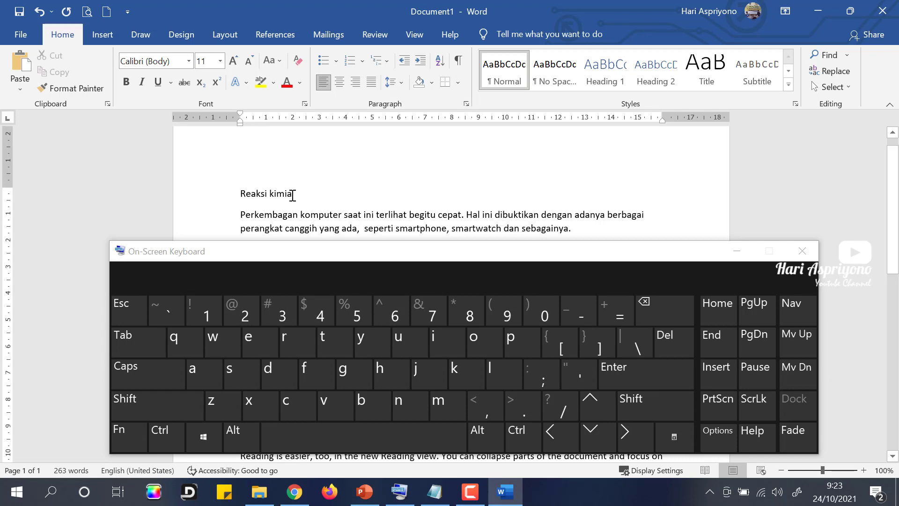
{"action": "left_click", "coordinate": [655, 313]}
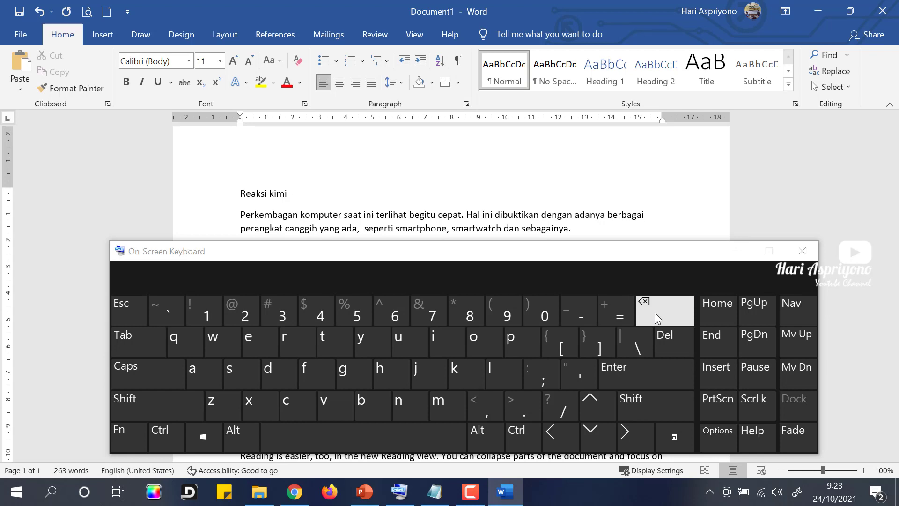
{"action": "left_click", "coordinate": [654, 313]}
{"action": "double_click", "coordinate": [654, 313]}
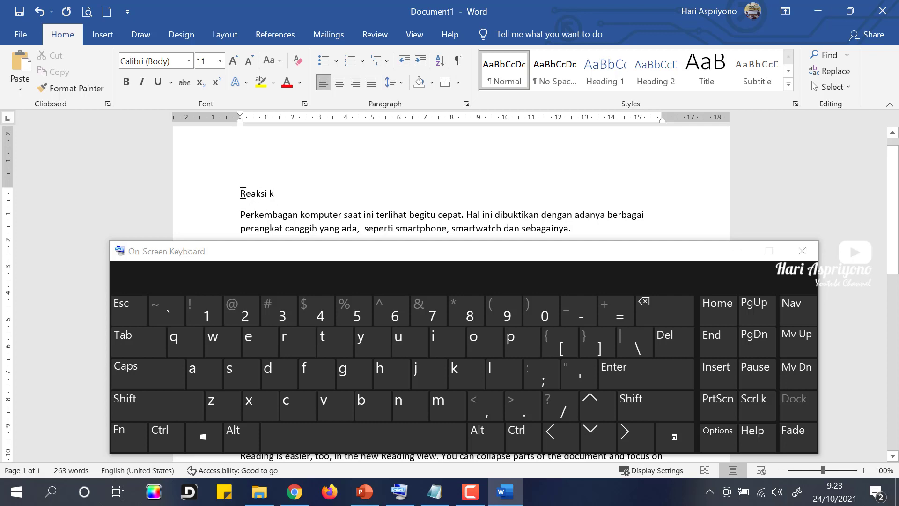
{"action": "left_click", "coordinate": [667, 341]}
{"action": "left_click", "coordinate": [666, 340]}
Step: Rearrange the line breaks so the Perkembangan paragraph sits on its own line below 'aksi k'
{"action": "left_click", "coordinate": [673, 343]}
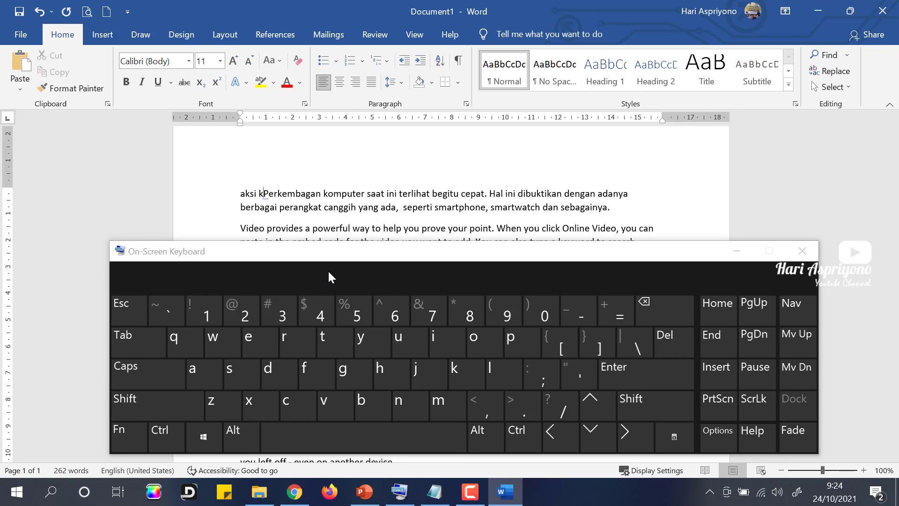
{"action": "key", "text": "Return"}
{"action": "key", "text": "Return"}
{"action": "key", "text": "Return"}
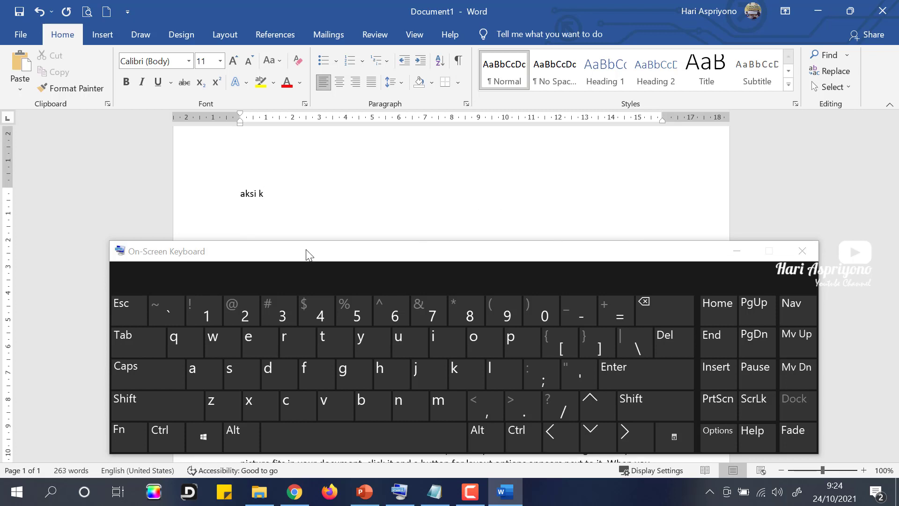
{"action": "scroll", "coordinate": [277, 159], "scroll_direction": "down", "scroll_amount": 2}
{"action": "scroll", "coordinate": [283, 150], "scroll_direction": "up", "scroll_amount": 1}
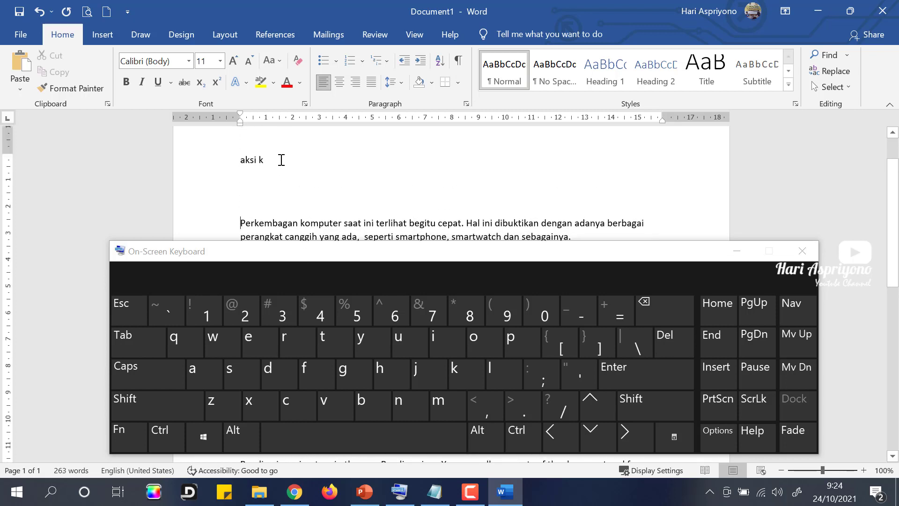
{"action": "left_click", "coordinate": [281, 159]}
{"action": "key", "text": "Delete"}
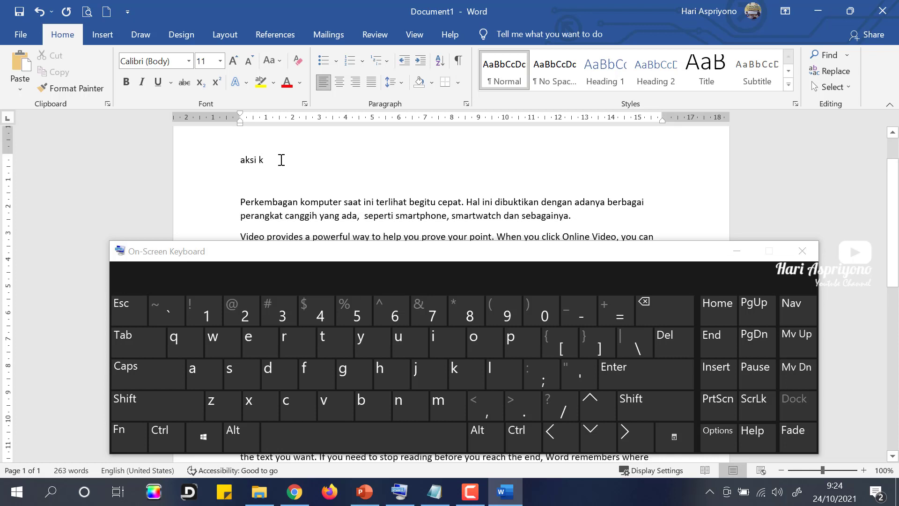
{"action": "left_click", "coordinate": [683, 338]}
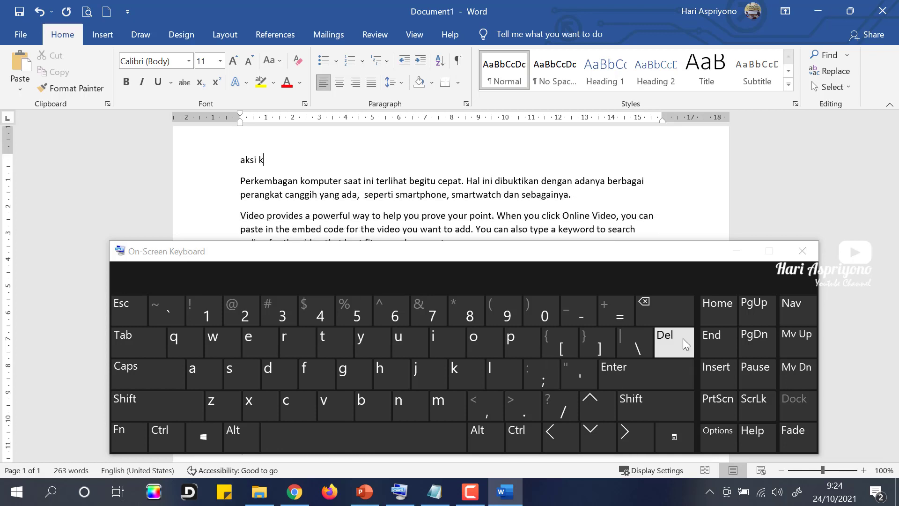
{"action": "left_click", "coordinate": [683, 338]}
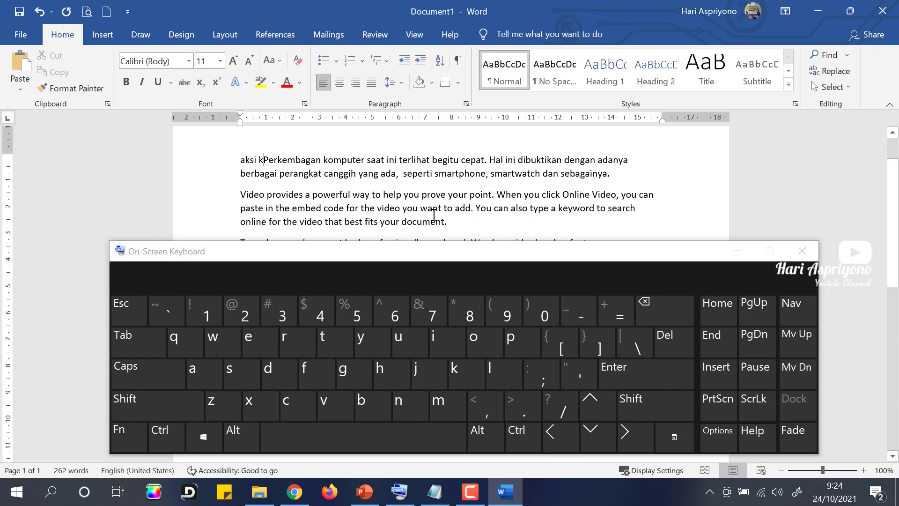
{"action": "key", "text": "Return"}
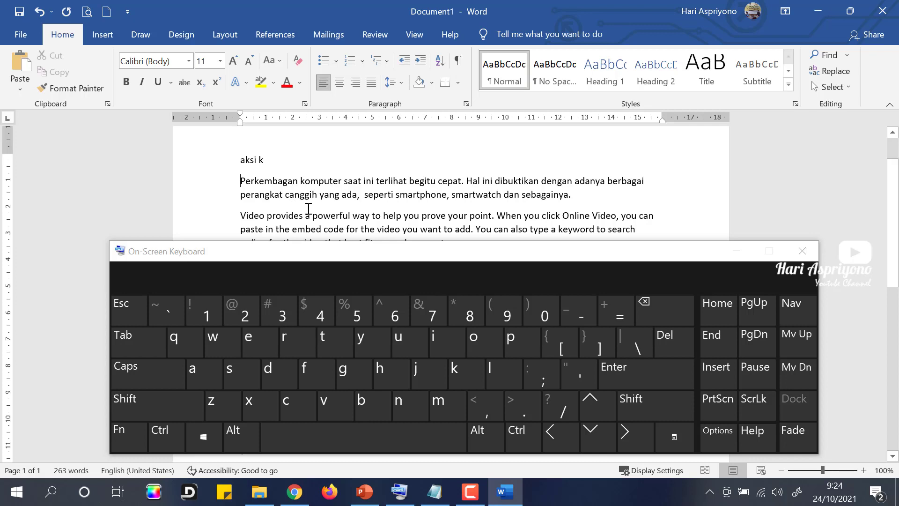
{"action": "left_click", "coordinate": [256, 194]}
{"action": "left_click", "coordinate": [242, 181]}
{"action": "key", "text": "BackSpace"}
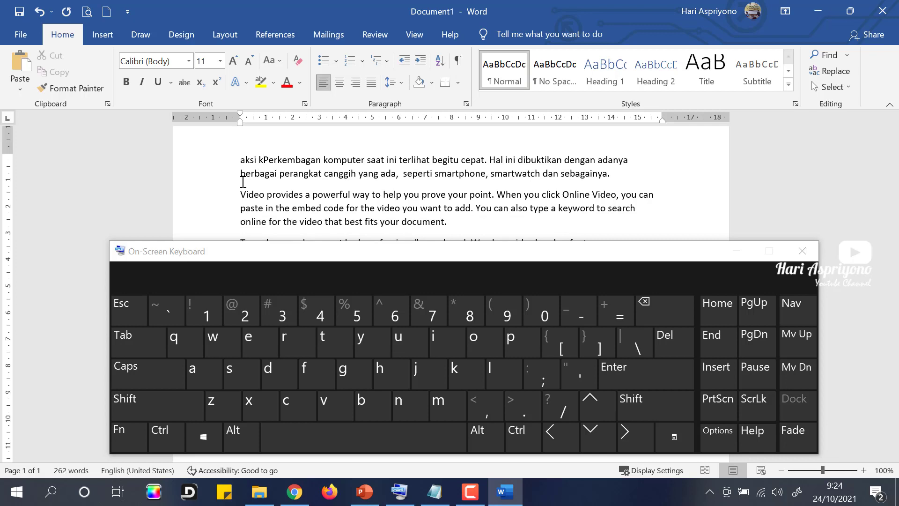
{"action": "key", "text": "Return"}
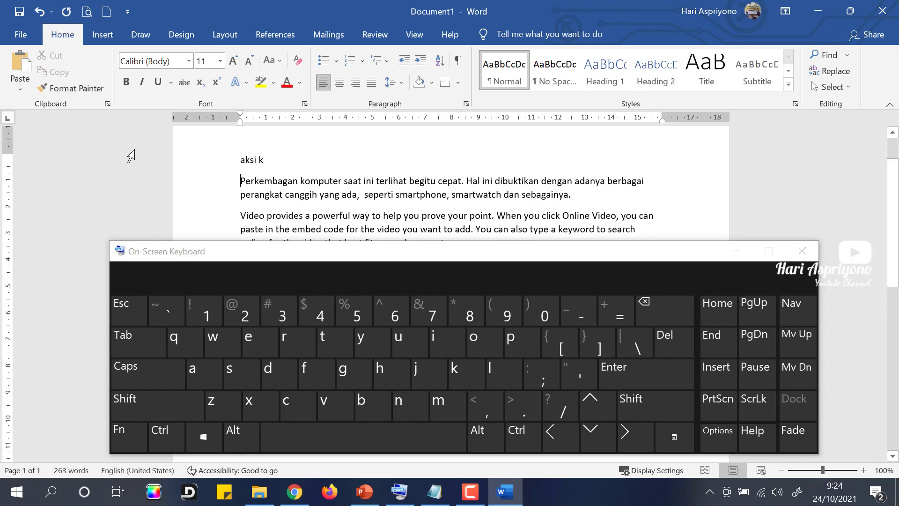
Step: Delete the 'aksi k' line, hide the On-Screen Keyboard, and select the first paragraph
{"action": "scroll", "coordinate": [281, 184], "scroll_direction": "up", "scroll_amount": 1}
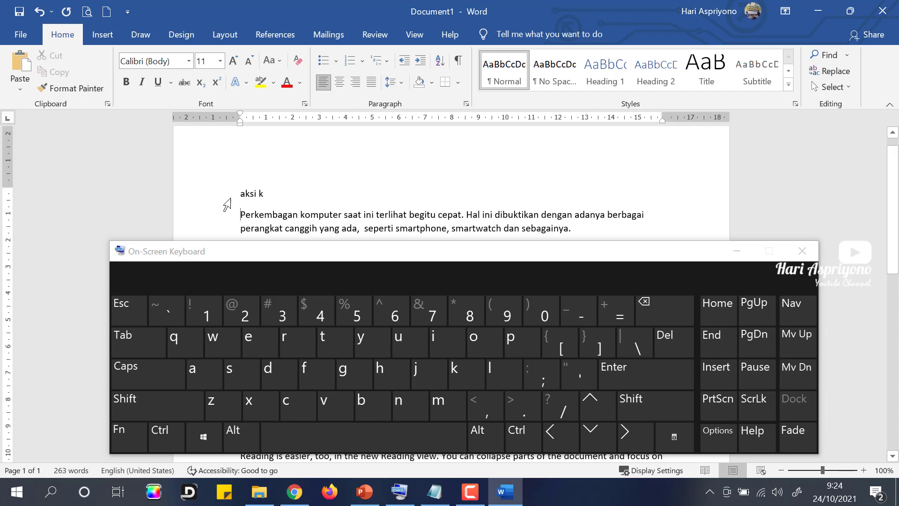
{"action": "left_click_drag", "start_coordinate": [237, 193], "coordinate": [315, 185]}
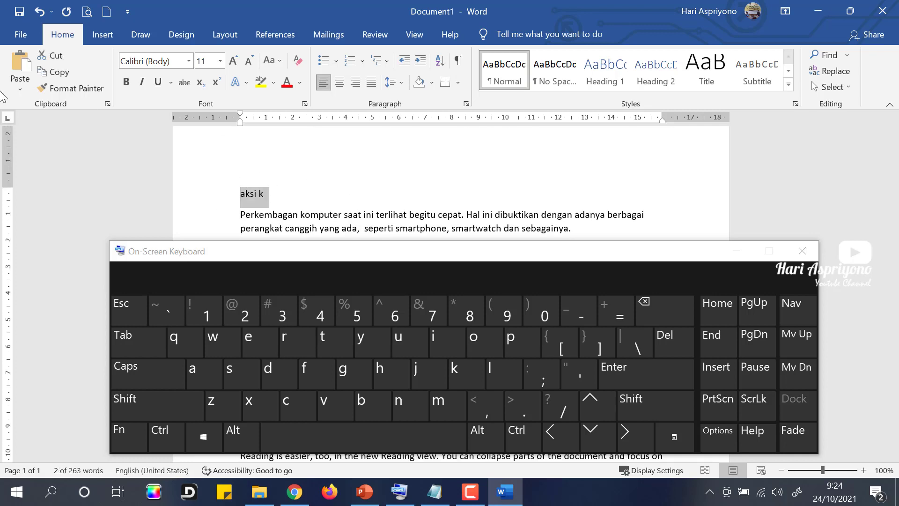
{"action": "key", "text": "Delete"}
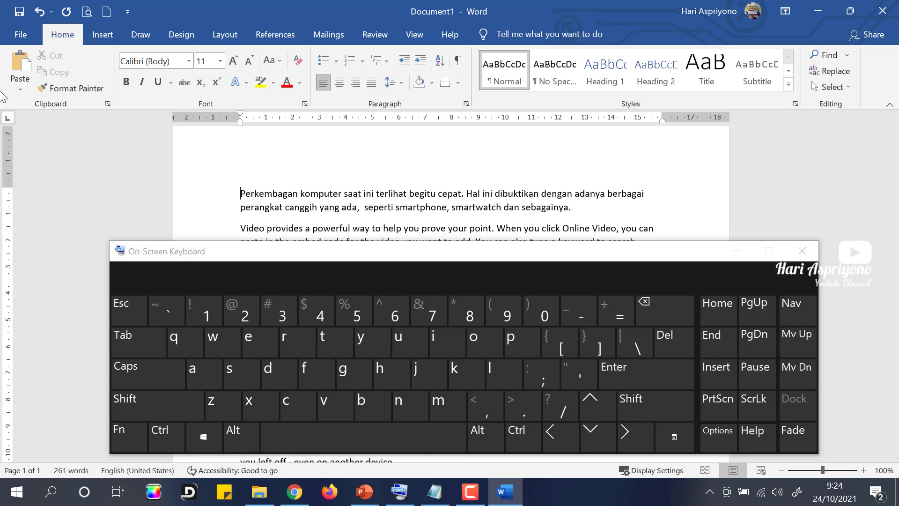
{"action": "left_click", "coordinate": [738, 251]}
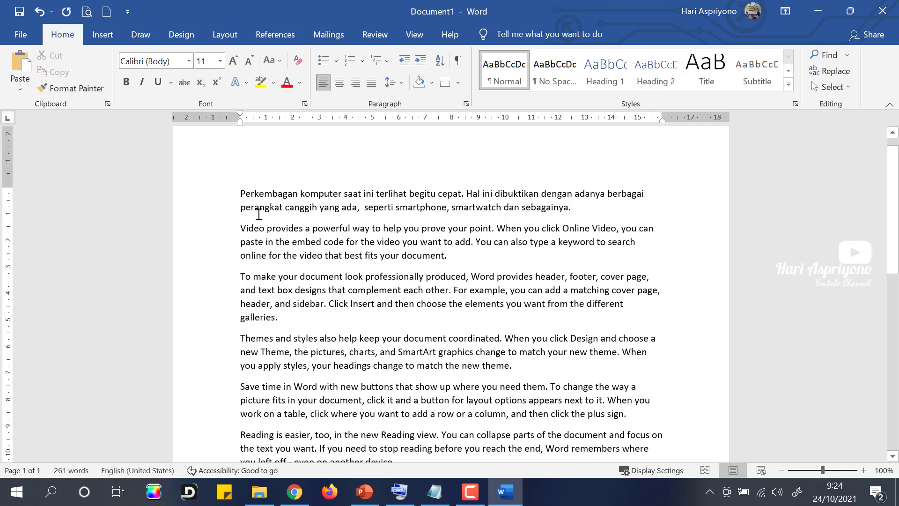
{"action": "left_click_drag", "start_coordinate": [241, 195], "coordinate": [577, 206]}
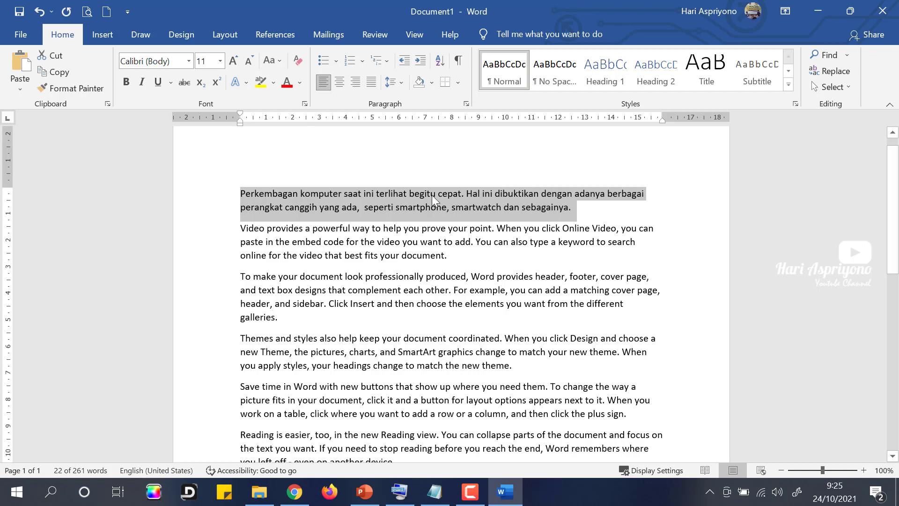
{"action": "left_click", "coordinate": [54, 72]}
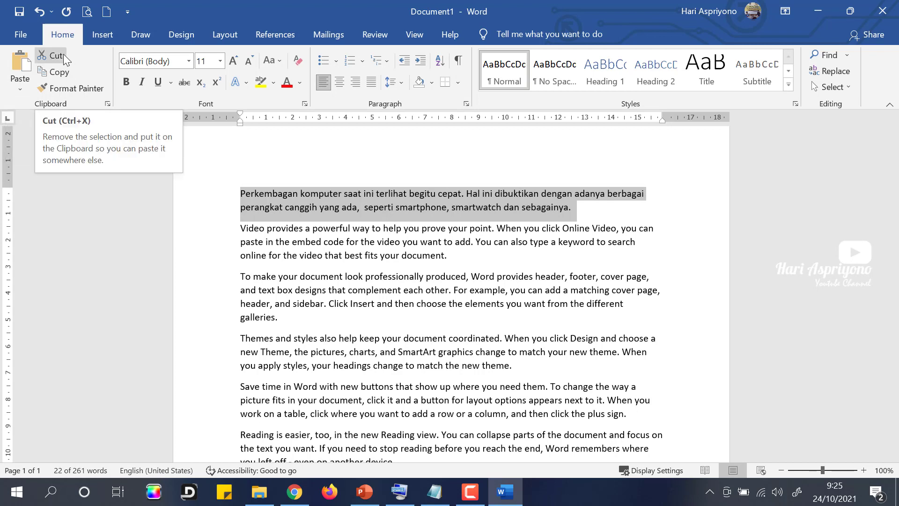
{"action": "left_click", "coordinate": [494, 208]}
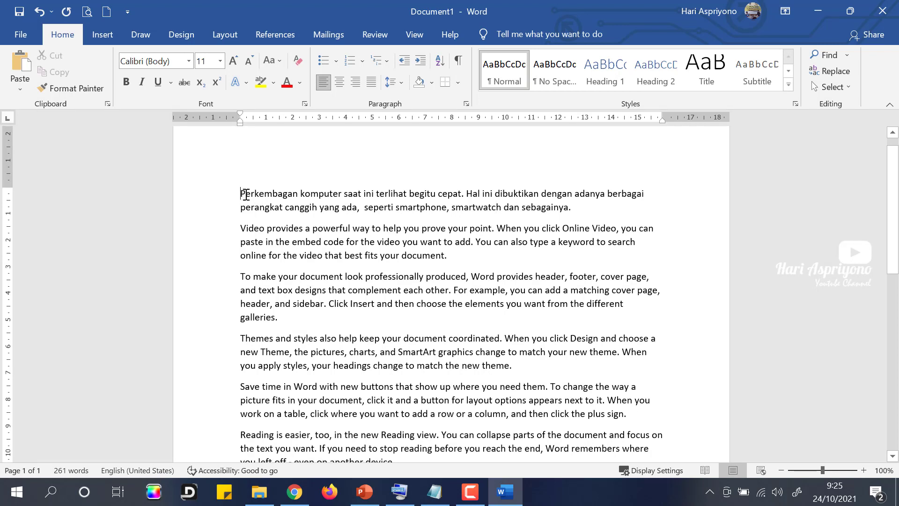
{"action": "left_click_drag", "start_coordinate": [243, 194], "coordinate": [574, 210]}
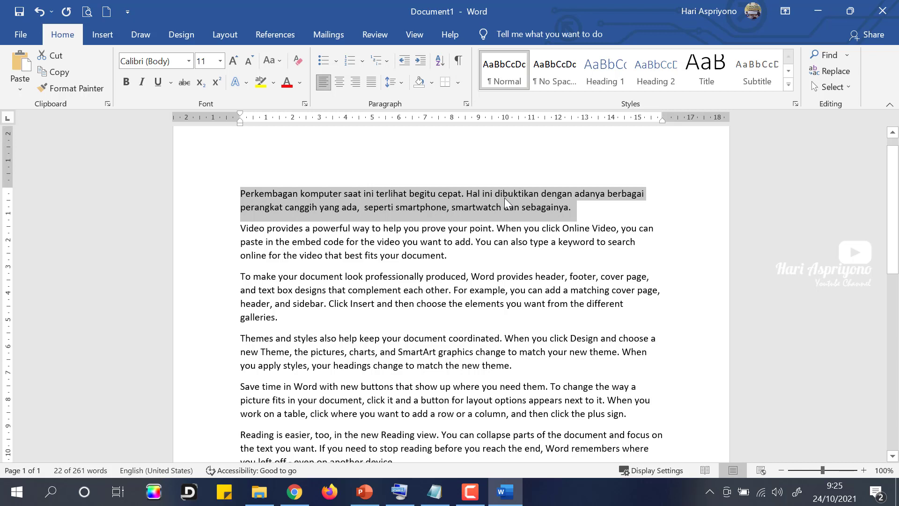
Step: Copy the Perkembangan paragraph, paste it below the original, and remove the extra blank line
{"action": "left_click", "coordinate": [52, 72]}
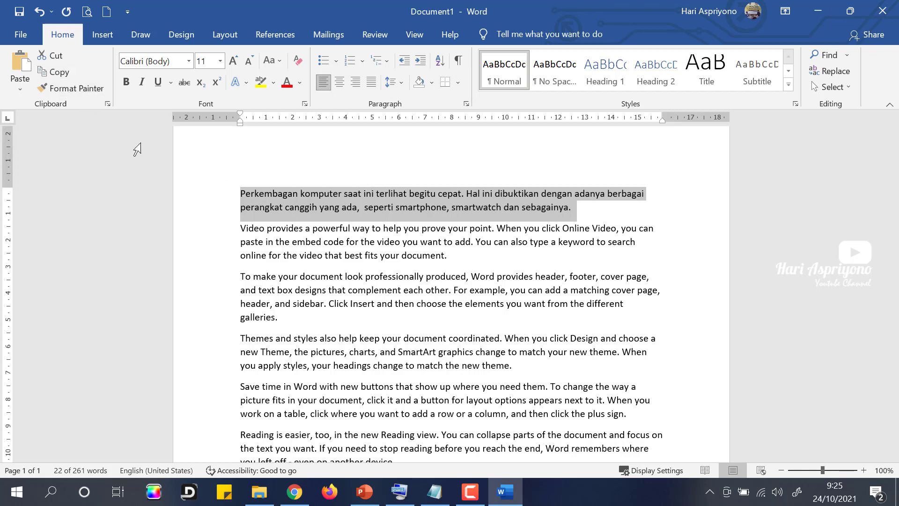
{"action": "left_click", "coordinate": [625, 213]}
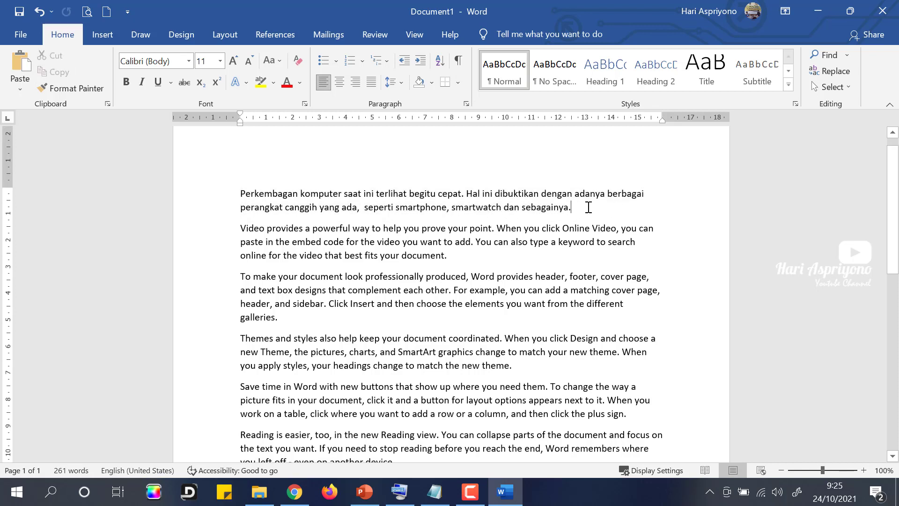
{"action": "key", "text": "Return"}
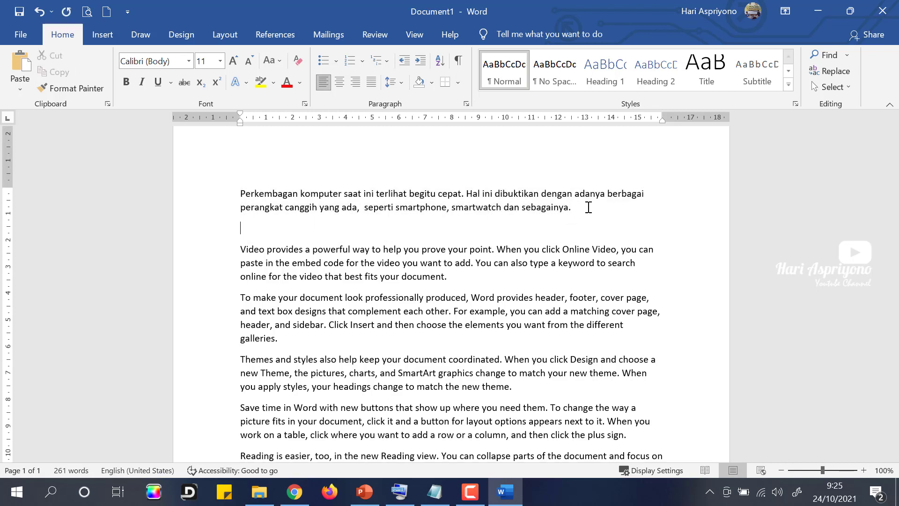
{"action": "key", "text": "Return"}
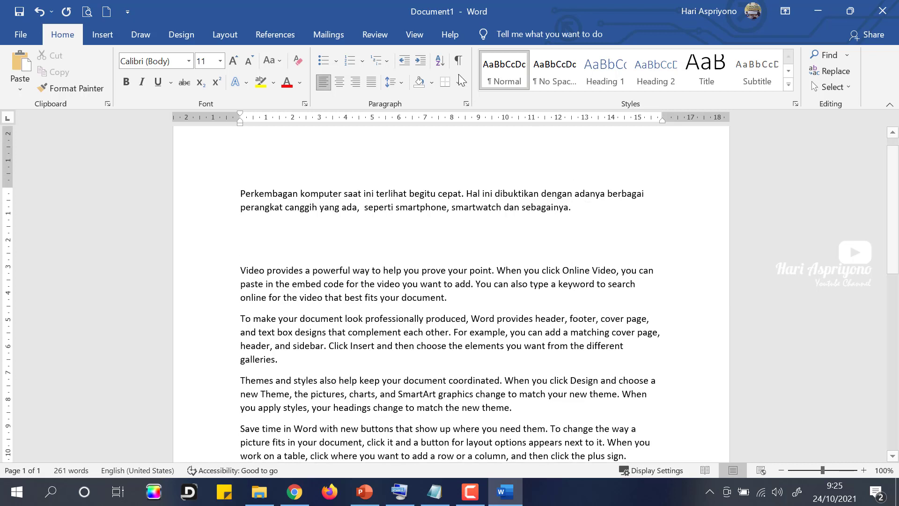
{"action": "left_click", "coordinate": [22, 62]}
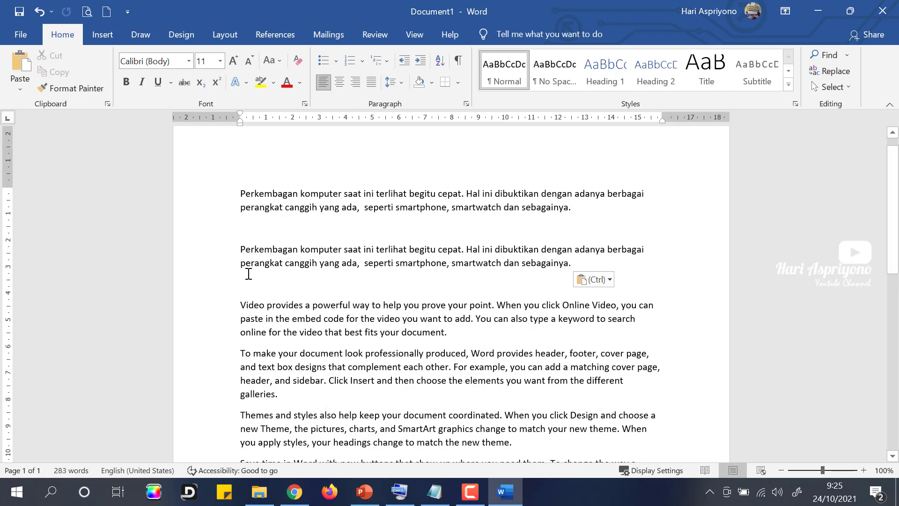
{"action": "left_click_drag", "start_coordinate": [241, 193], "coordinate": [595, 214]}
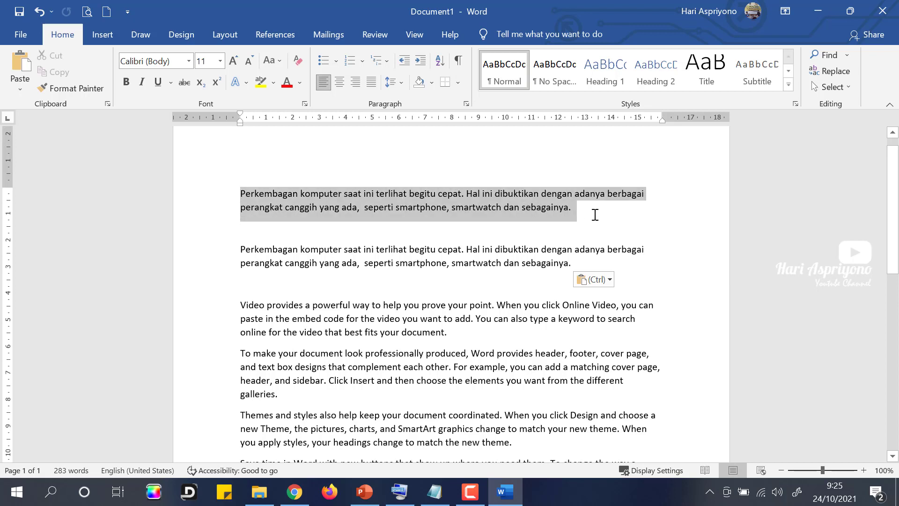
{"action": "left_click", "coordinate": [281, 284]}
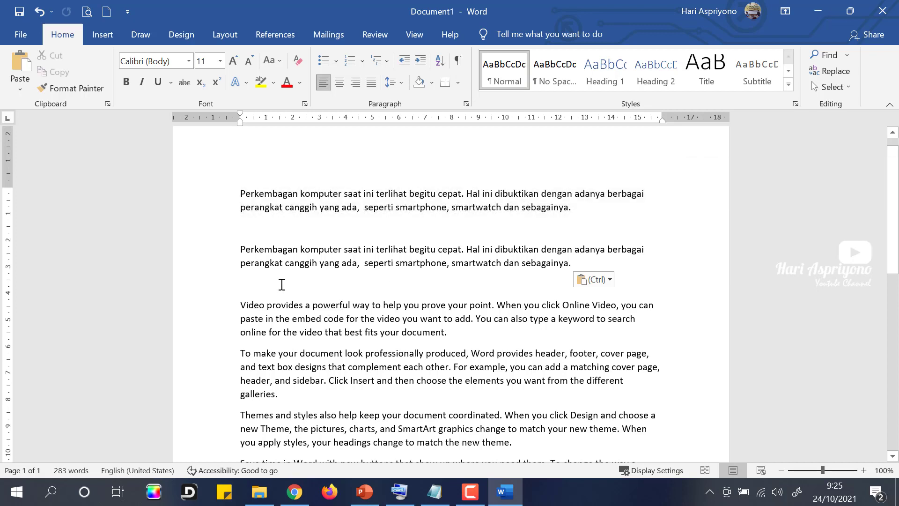
{"action": "key", "text": "Delete"}
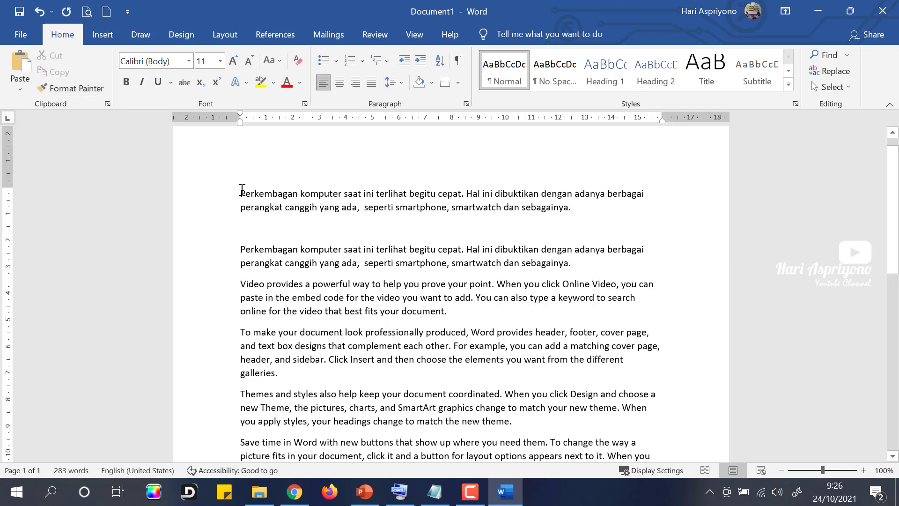
Step: Cut the top Perkembangan paragraph and paste it after the 'Reading is easier…' paragraph
{"action": "left_click_drag", "start_coordinate": [241, 190], "coordinate": [578, 205]}
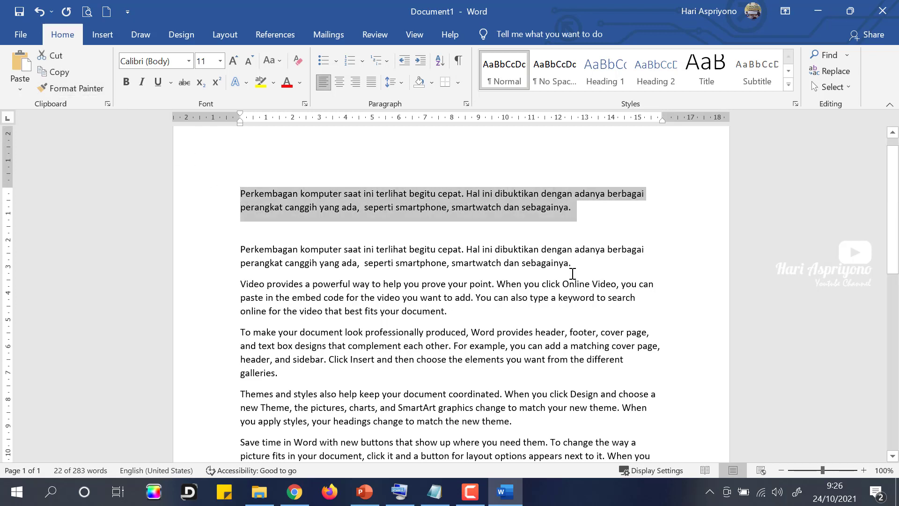
{"action": "left_click", "coordinate": [56, 56]}
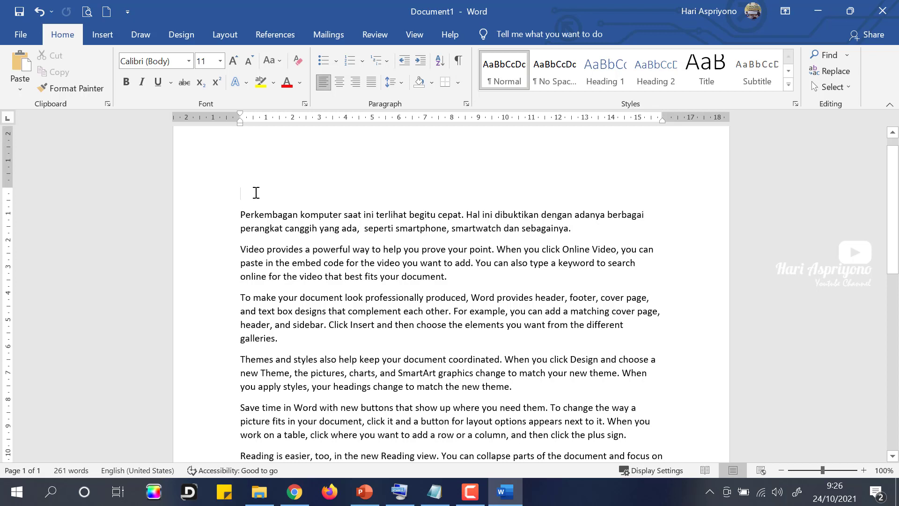
{"action": "scroll", "coordinate": [425, 348], "scroll_direction": "down", "scroll_amount": 5}
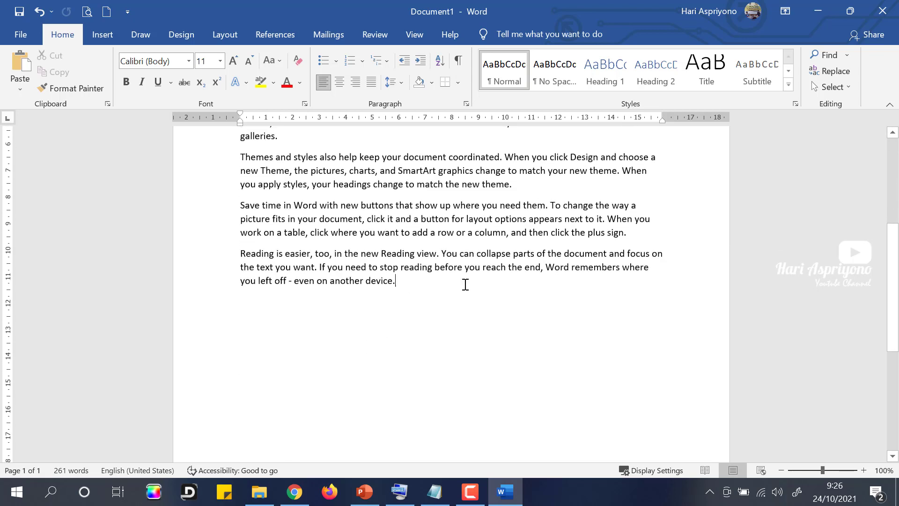
{"action": "key", "text": "Return"}
{"action": "key", "text": "Return"}
{"action": "key", "text": "ctrl+v"}
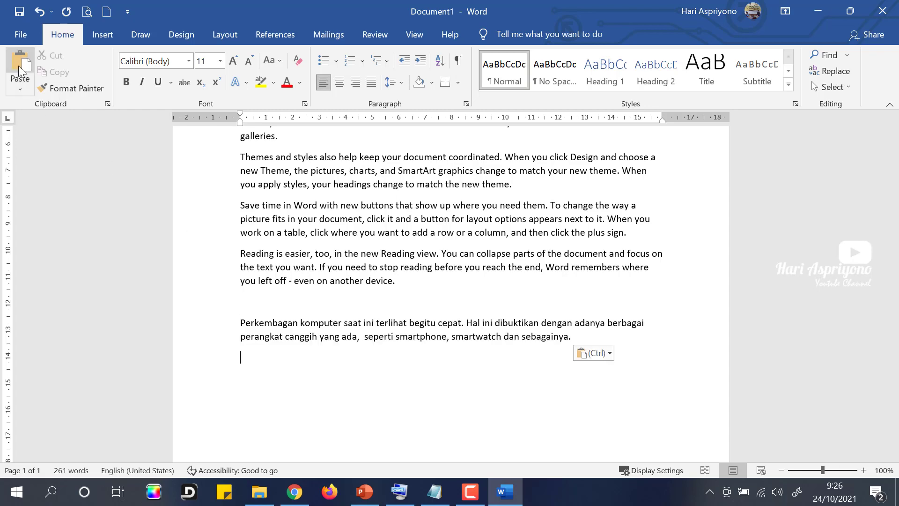
{"action": "scroll", "coordinate": [336, 411], "scroll_direction": "up", "scroll_amount": 3}
{"action": "scroll", "coordinate": [634, 261], "scroll_direction": "up", "scroll_amount": 2}
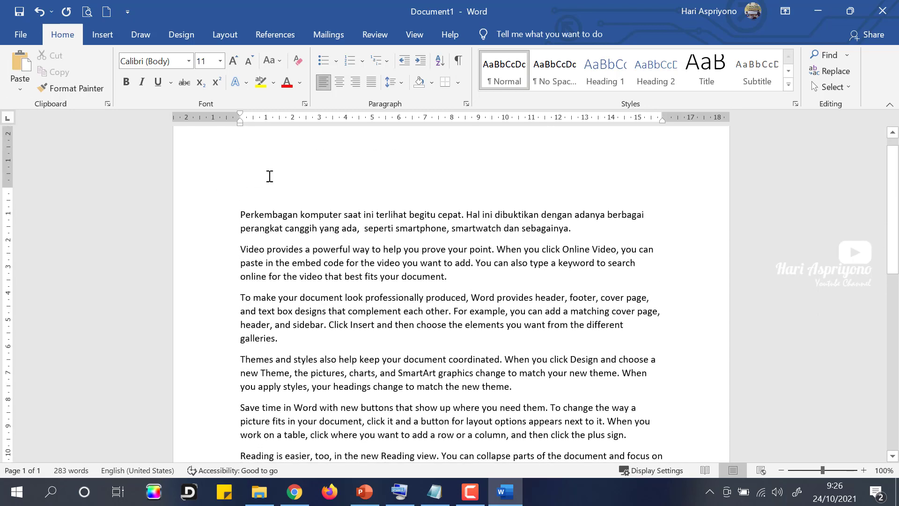
Step: Undo and redo the move, then paste another Perkembangan copy at the document's end
{"action": "scroll", "coordinate": [257, 183], "scroll_direction": "down", "scroll_amount": 3}
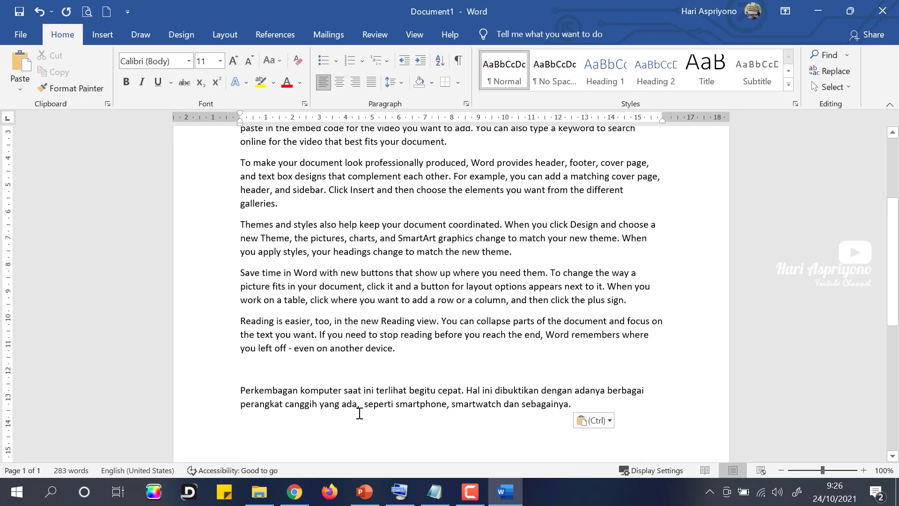
{"action": "left_click_drag", "start_coordinate": [242, 390], "coordinate": [580, 404]}
{"action": "key", "text": "ctrl+c"}
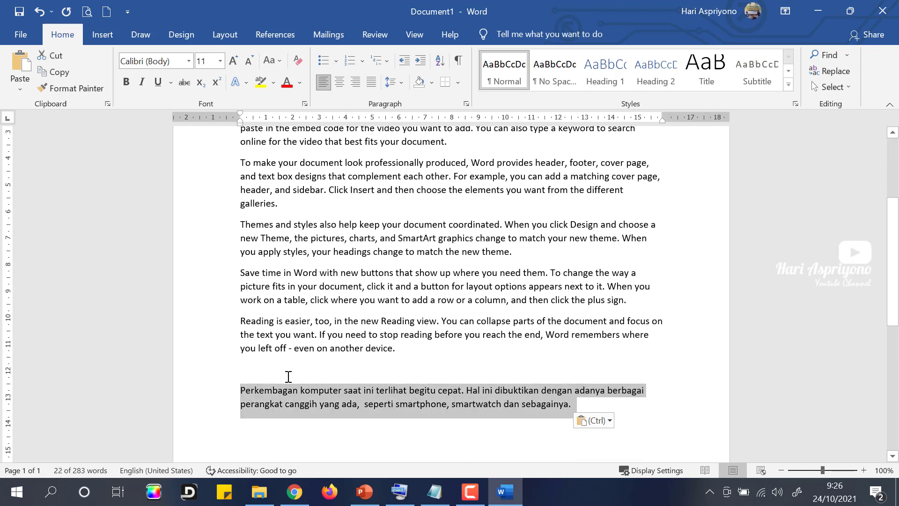
{"action": "left_click", "coordinate": [285, 375]}
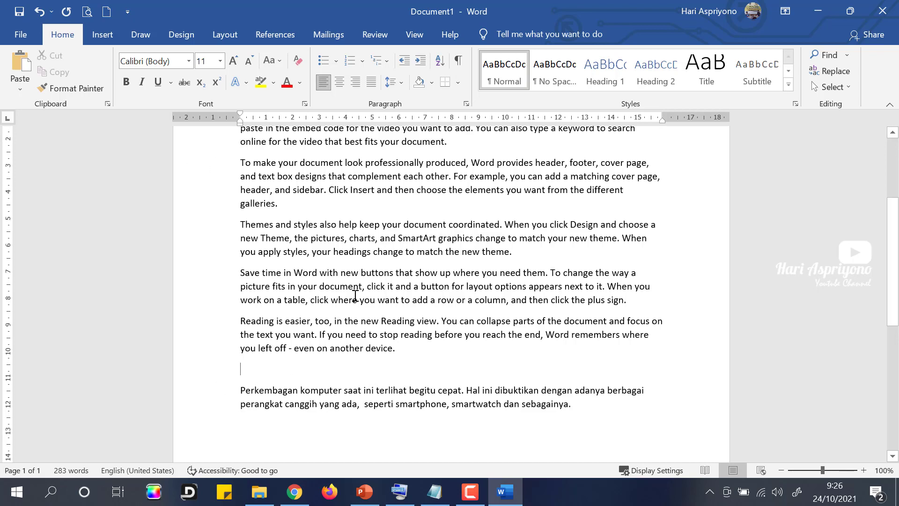
{"action": "key", "text": "ctrl+z"}
{"action": "key", "text": "ctrl+y"}
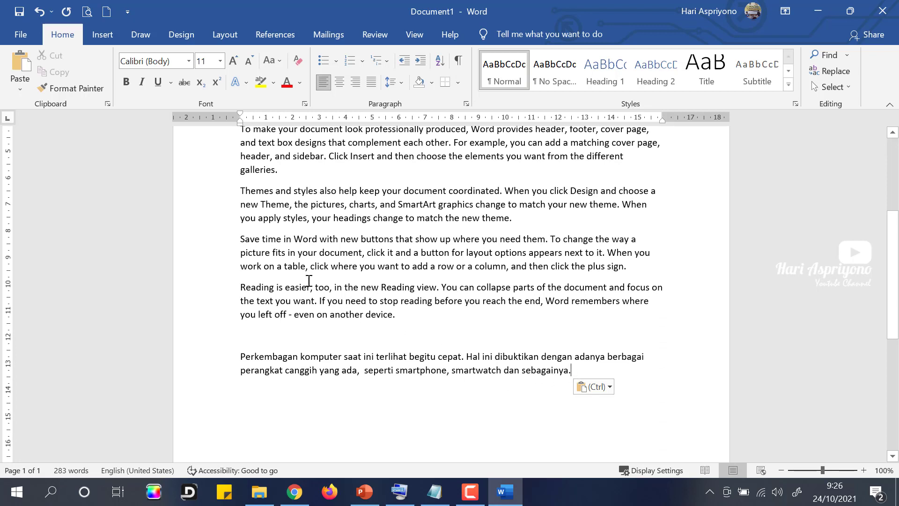
{"action": "key", "text": "Return"}
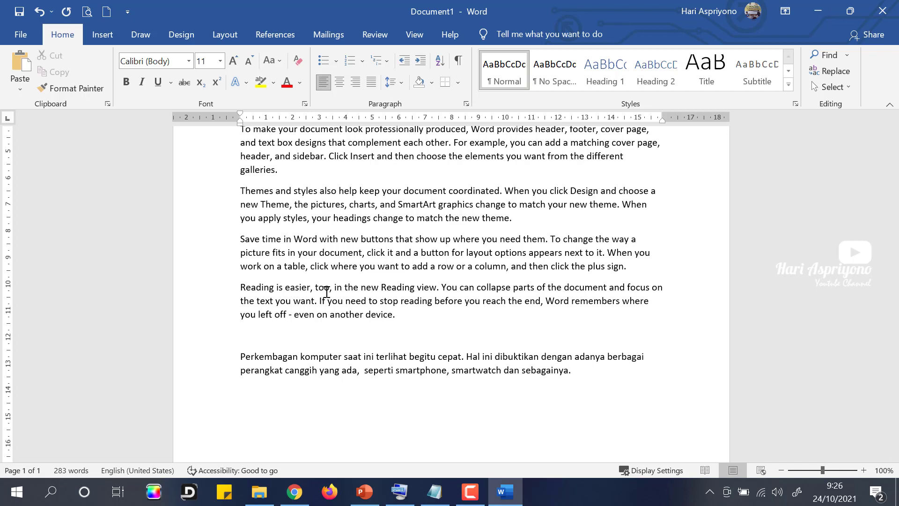
{"action": "key", "text": "ctrl+v"}
{"action": "key", "text": "ctrl+v"}
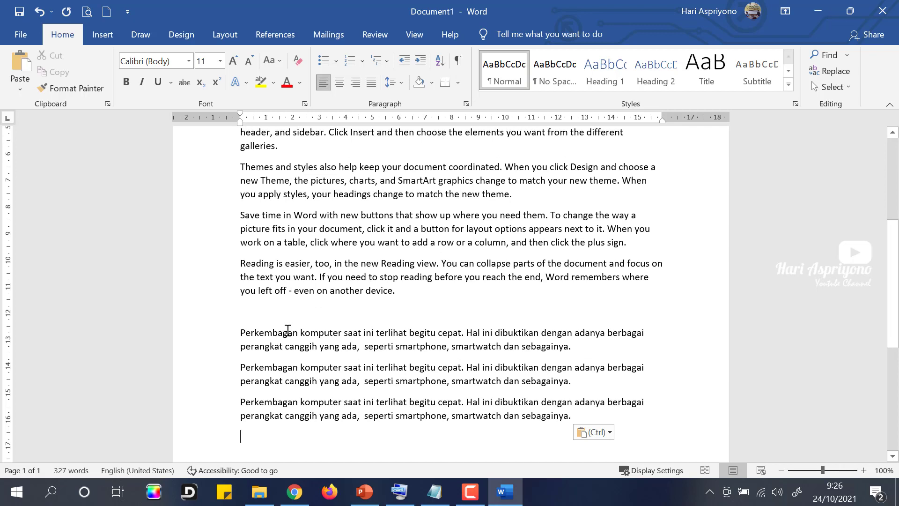
{"action": "scroll", "coordinate": [265, 345], "scroll_direction": "down", "scroll_amount": 1}
Step: Copy 'Perkembangan komputer saat ini' and paste it twice on new lines at the end
{"action": "left_click_drag", "start_coordinate": [240, 370], "coordinate": [375, 369]}
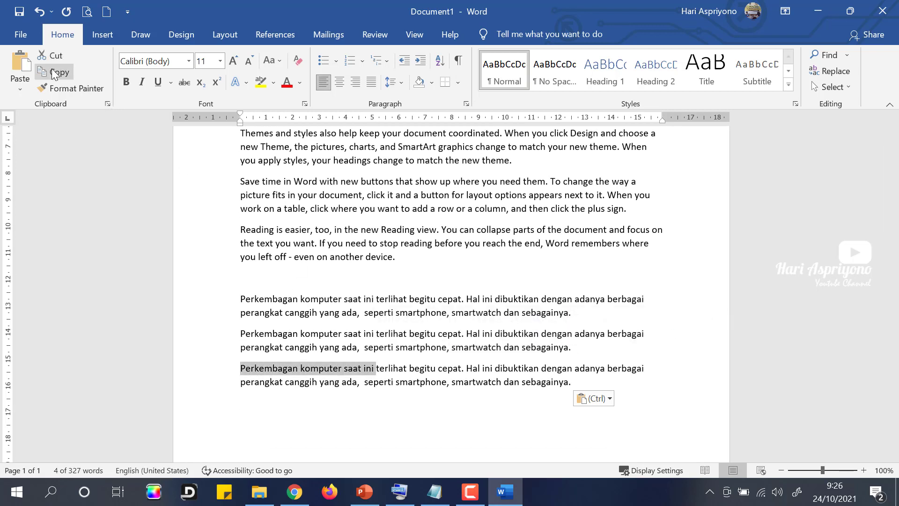
{"action": "left_click", "coordinate": [53, 71]}
{"action": "left_click", "coordinate": [588, 388]}
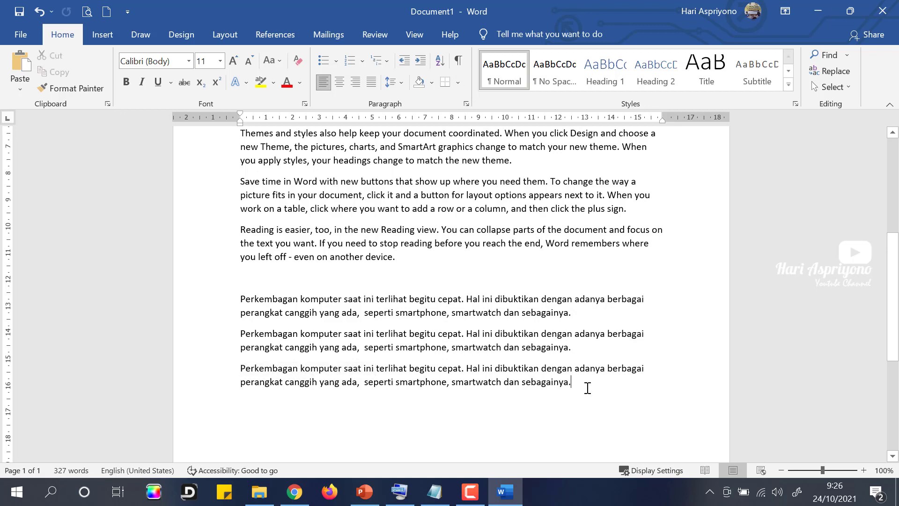
{"action": "left_click", "coordinate": [19, 68]}
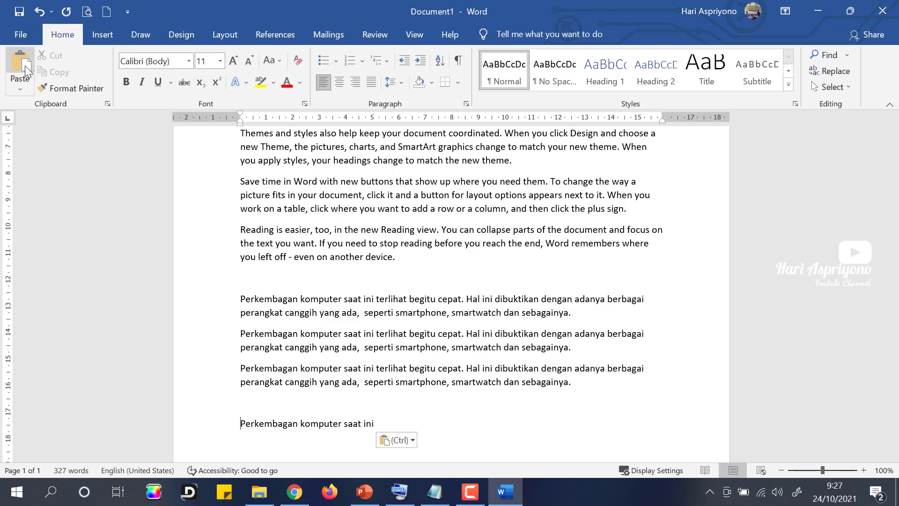
{"action": "key", "text": "Return"}
{"action": "left_click", "coordinate": [23, 69]}
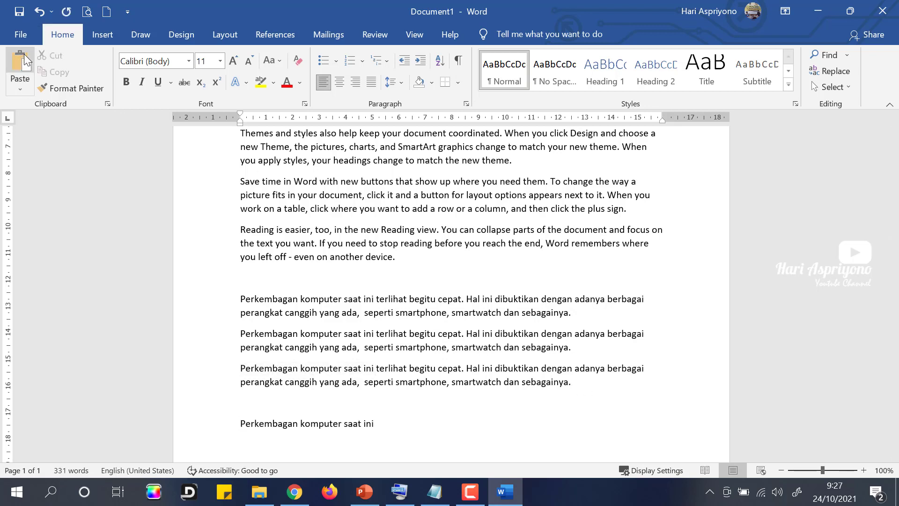
Step: Select all the pasted text below the Reading paragraph and delete it
{"action": "scroll", "coordinate": [327, 337], "scroll_direction": "down", "scroll_amount": 2}
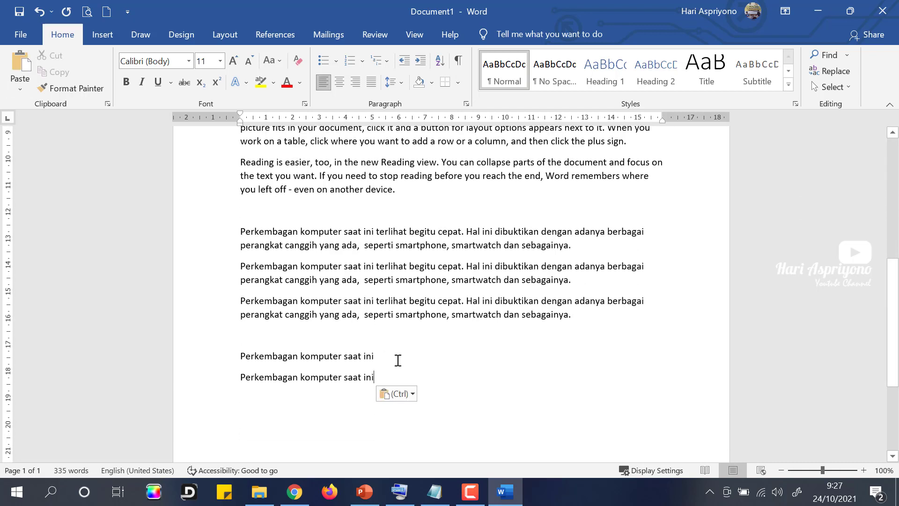
{"action": "left_click_drag", "start_coordinate": [287, 338], "coordinate": [238, 230]}
{"action": "left_click_drag", "start_coordinate": [379, 378], "coordinate": [204, 221]}
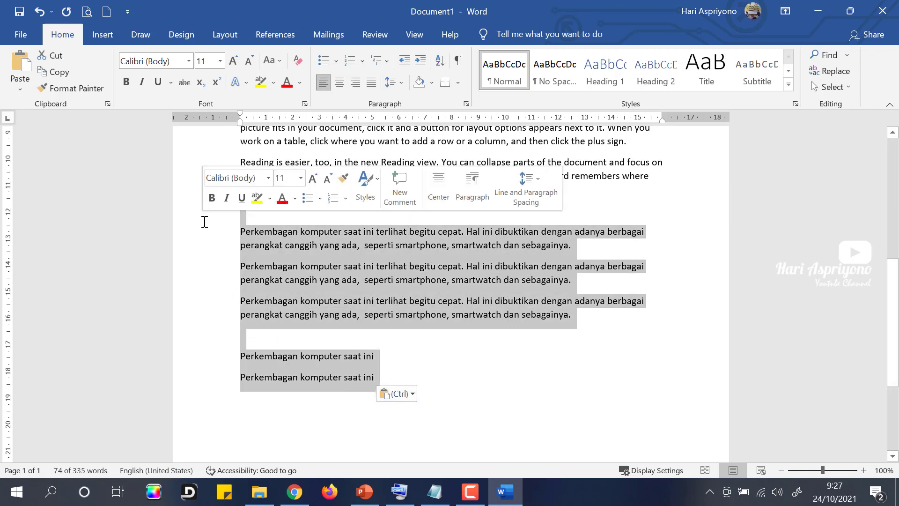
{"action": "key", "text": "Delete"}
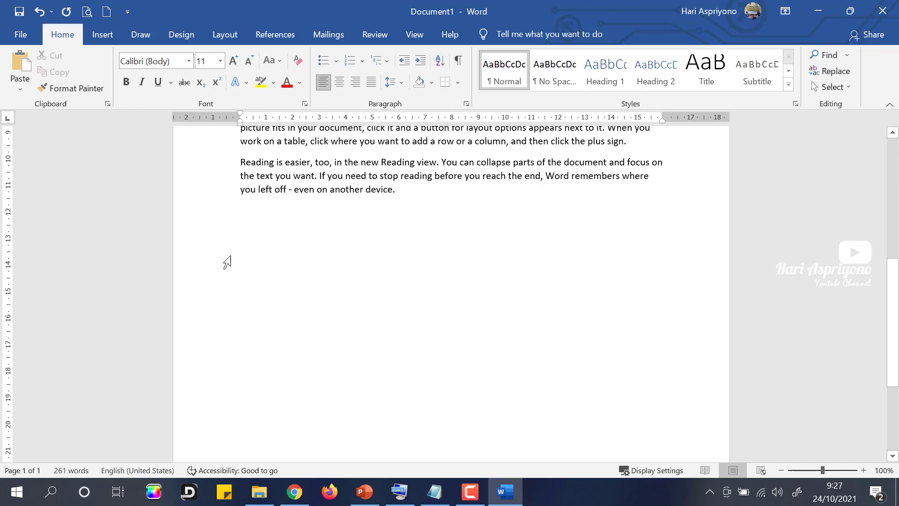
Step: Delete the empty first line above the Perkembangan komputer paragraph
{"action": "scroll", "coordinate": [314, 276], "scroll_direction": "up", "scroll_amount": 2}
{"action": "scroll", "coordinate": [314, 277], "scroll_direction": "up", "scroll_amount": 5}
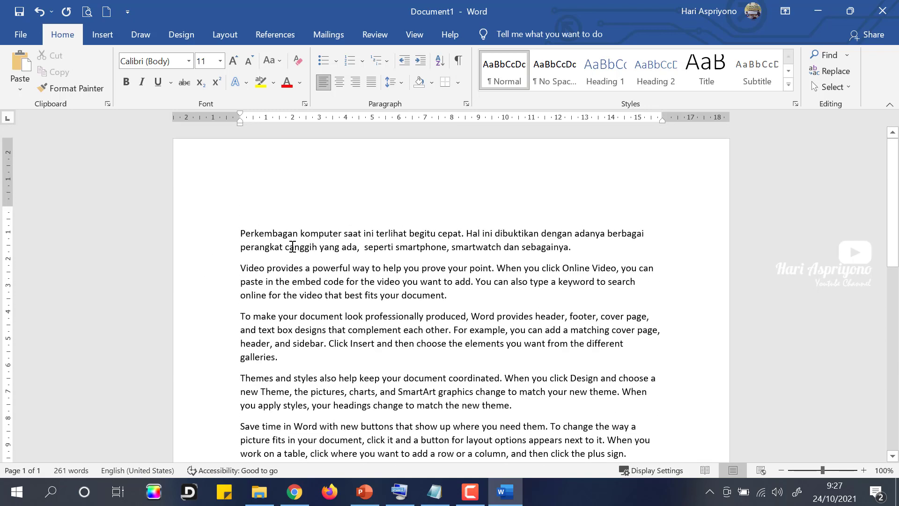
{"action": "left_click", "coordinate": [264, 203]}
{"action": "key", "text": "Delete"}
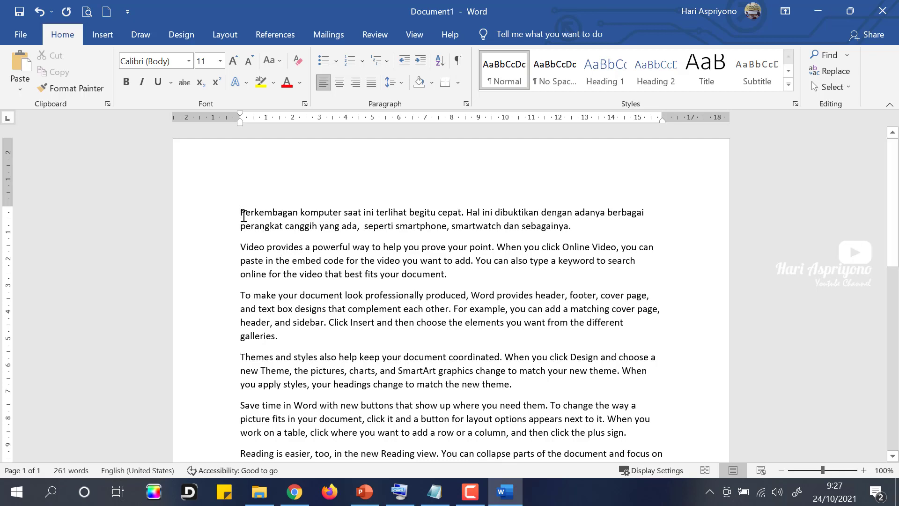
Step: Delete the paragraph's first sentence, then restore it with Undo and re-remove the empty line with Redo
{"action": "left_click_drag", "start_coordinate": [244, 216], "coordinate": [469, 216]}
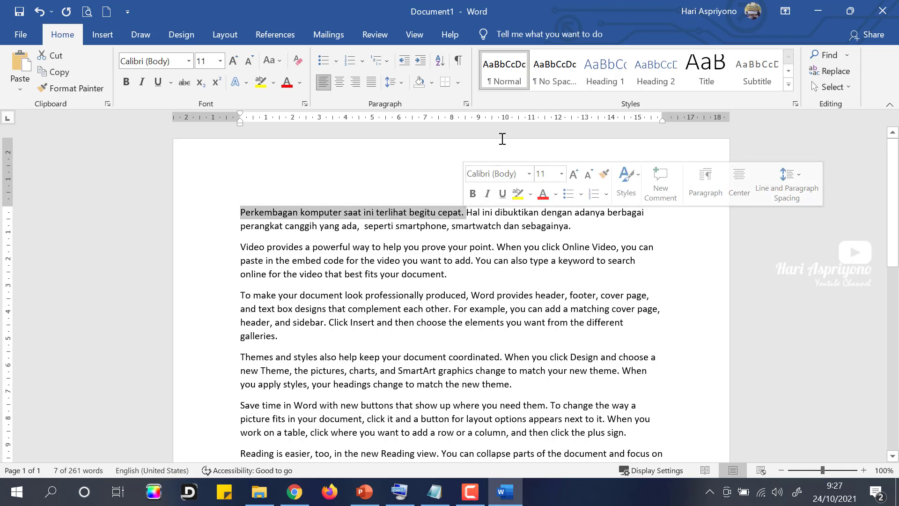
{"action": "key", "text": "Delete"}
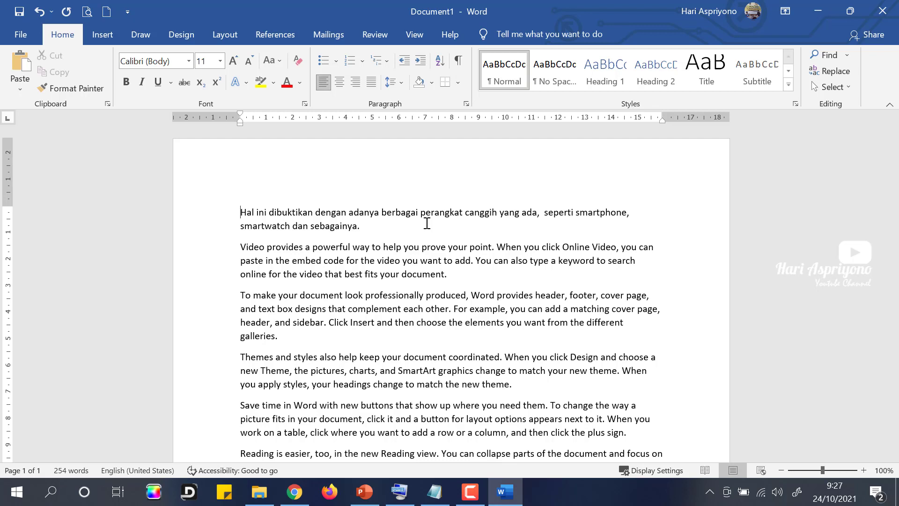
{"action": "left_click", "coordinate": [40, 13]}
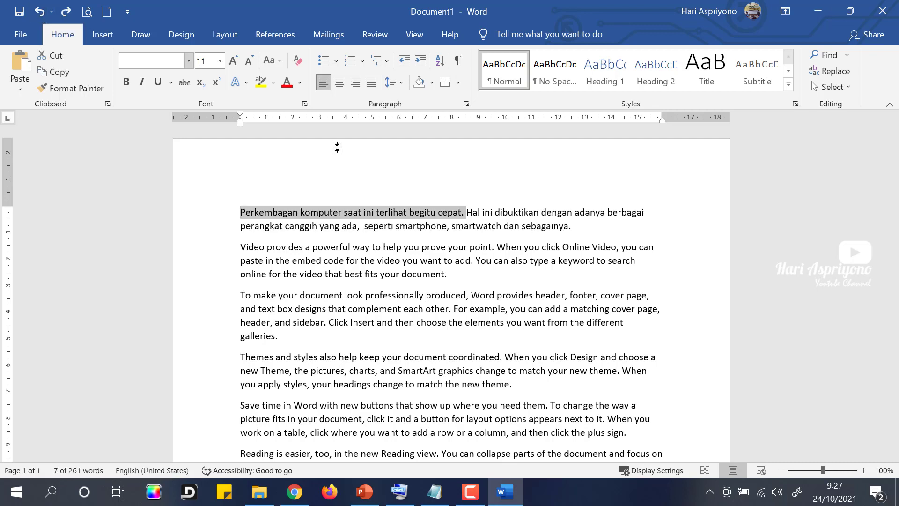
{"action": "left_click", "coordinate": [385, 209]}
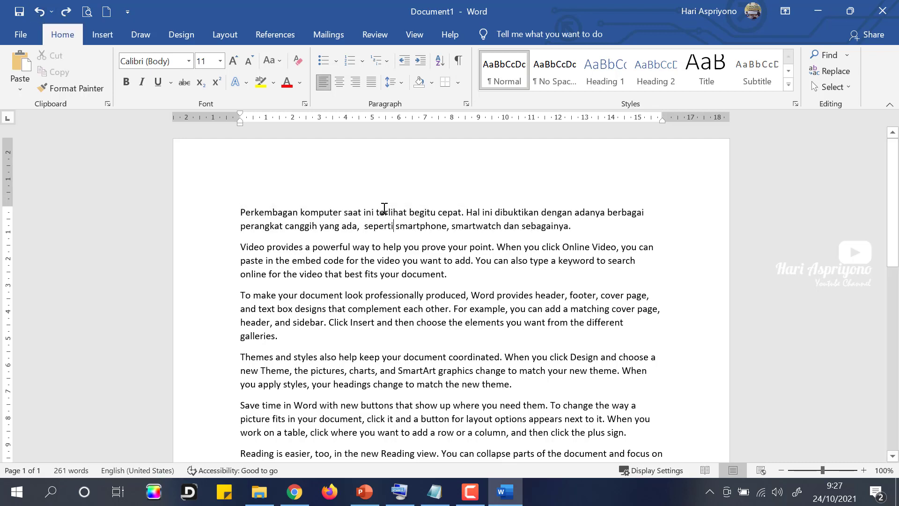
{"action": "left_click", "coordinate": [40, 13]}
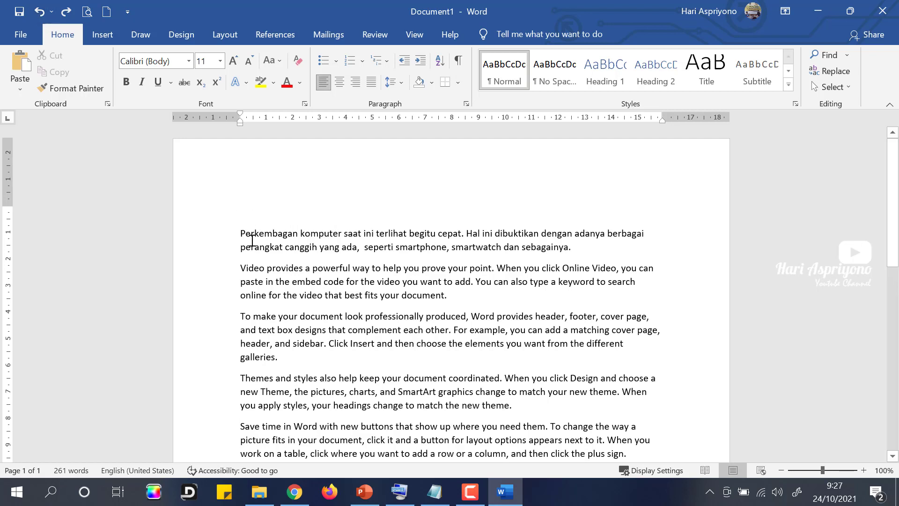
{"action": "left_click", "coordinate": [39, 13]}
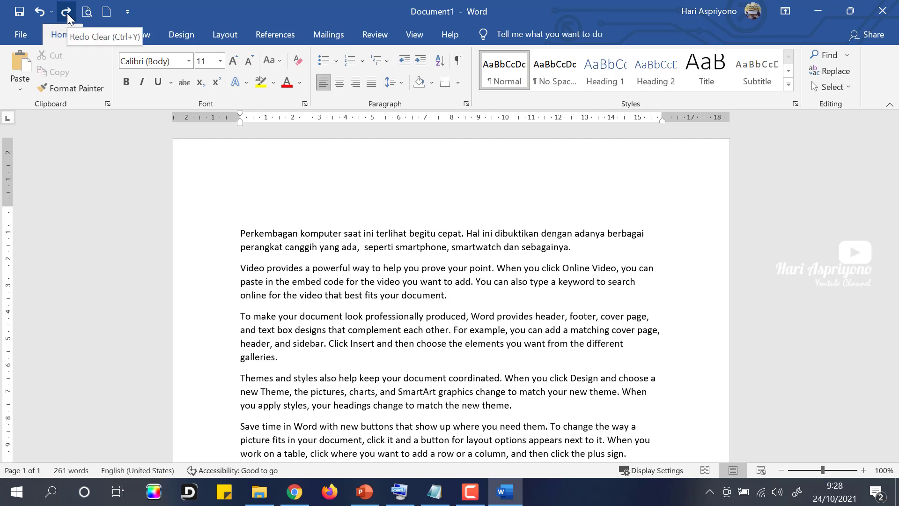
{"action": "left_click", "coordinate": [66, 12]}
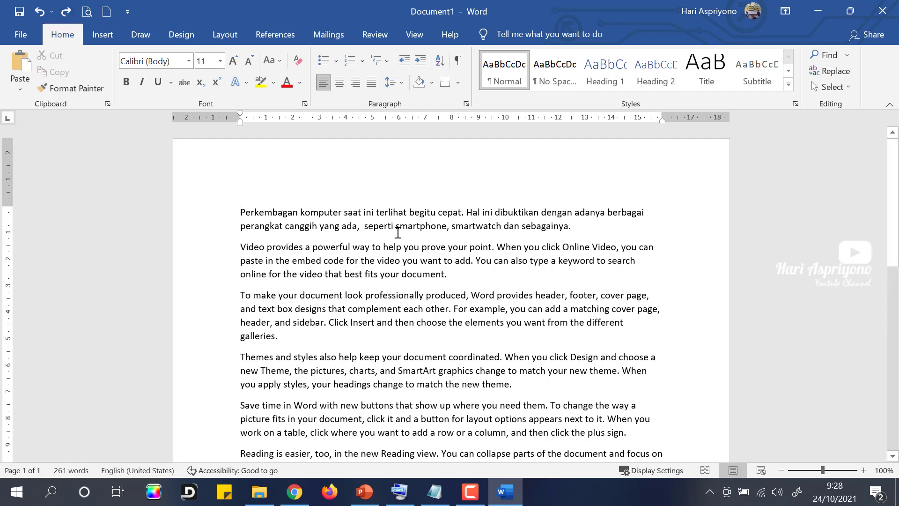
Step: Delete all document text with Ctrl+A, then bring it back with Ctrl+Z
{"action": "key", "text": "ctrl+a"}
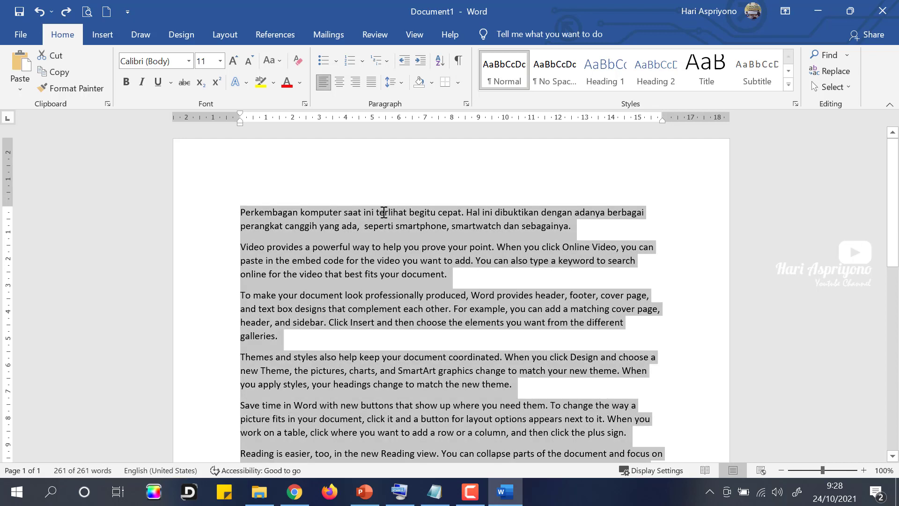
{"action": "key", "text": "Delete"}
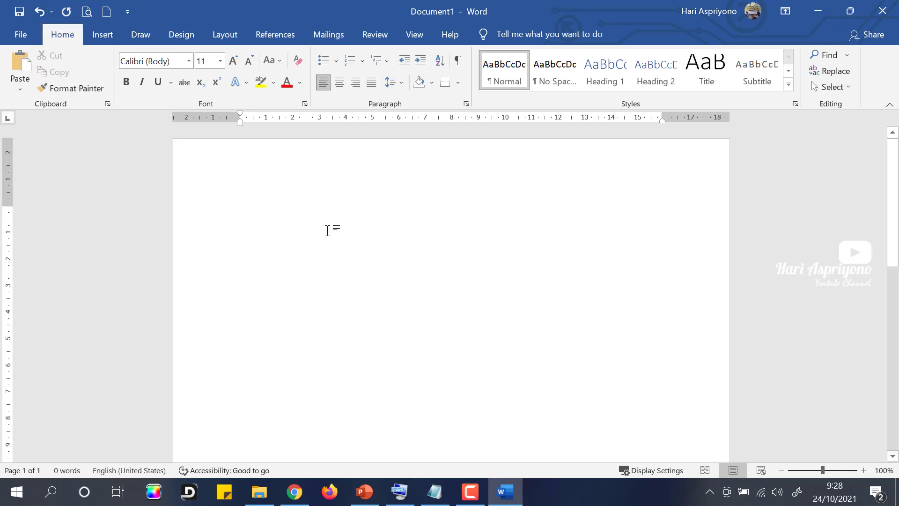
{"action": "key", "text": "ctrl+z"}
{"action": "left_click", "coordinate": [356, 227]}
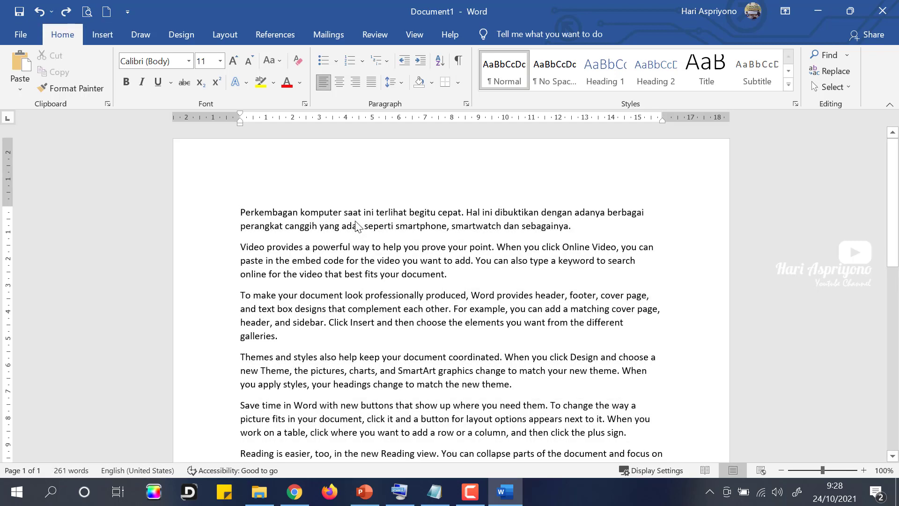
{"action": "scroll", "coordinate": [375, 307], "scroll_direction": "down", "scroll_amount": 3}
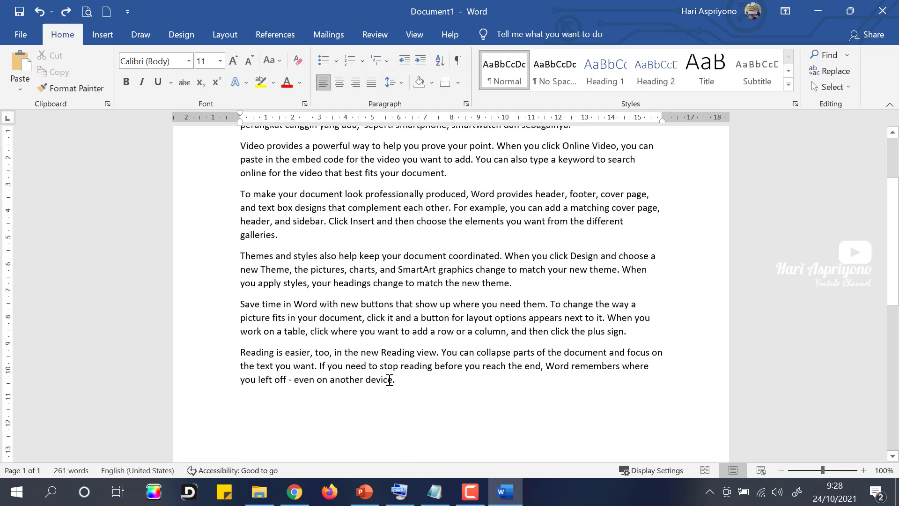
{"action": "left_click", "coordinate": [417, 383]}
{"action": "scroll", "coordinate": [408, 375], "scroll_direction": "up", "scroll_amount": 3}
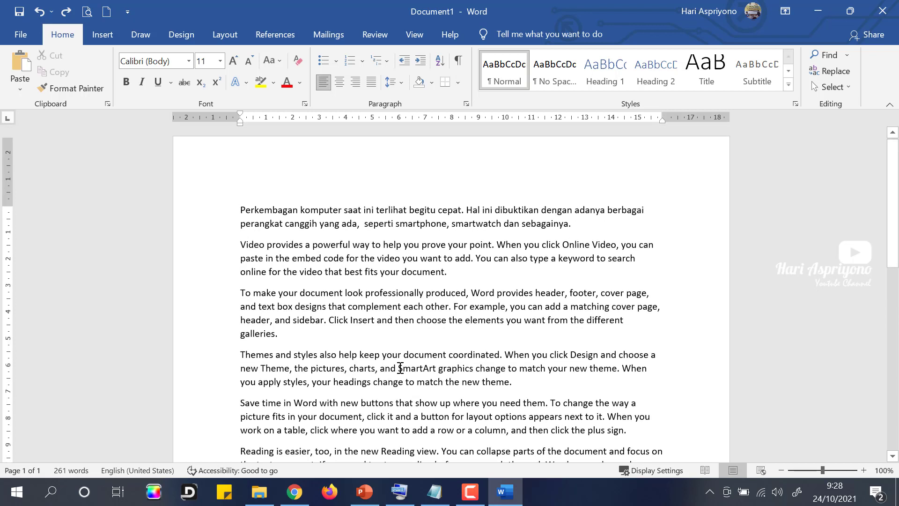
Step: Insert a blank line at the document start and open More Symbols, browsing its Font list
{"action": "left_click", "coordinate": [243, 212]}
{"action": "key", "text": "Return"}
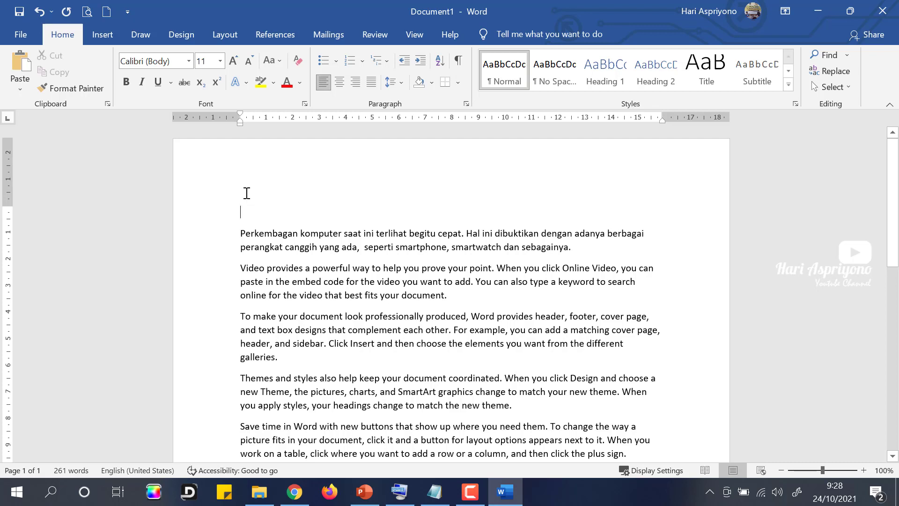
{"action": "left_click", "coordinate": [99, 38]}
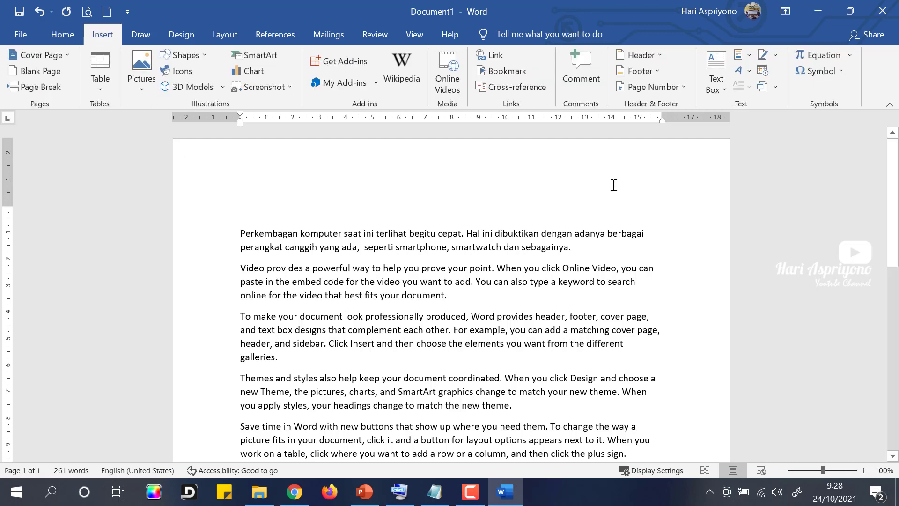
{"action": "left_click", "coordinate": [835, 70]}
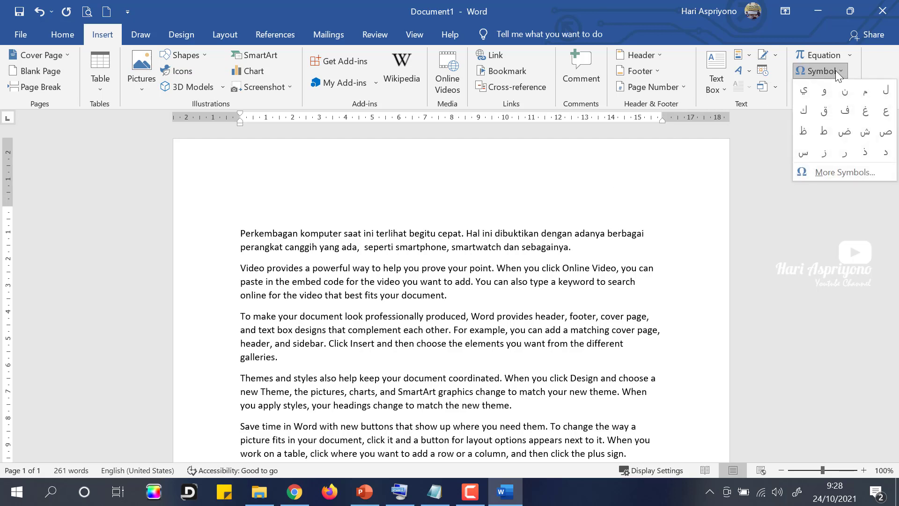
{"action": "left_click", "coordinate": [842, 172]}
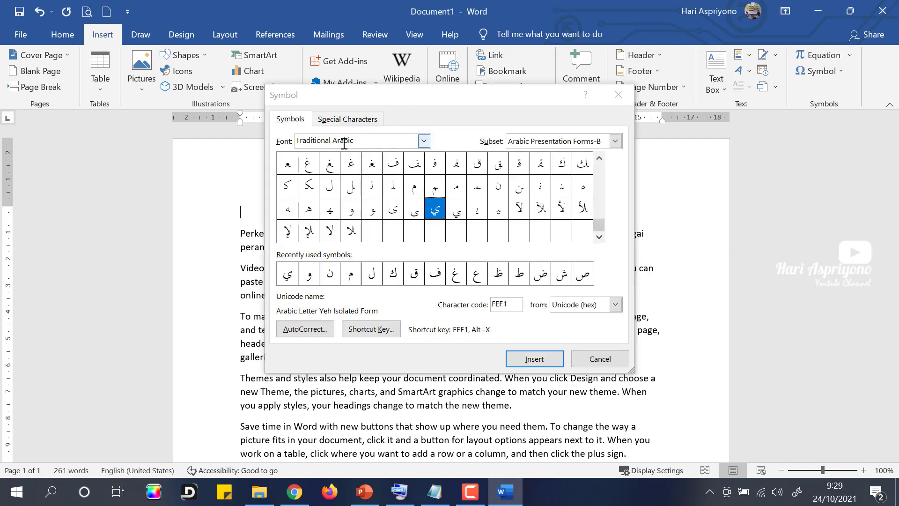
{"action": "left_click", "coordinate": [425, 141]}
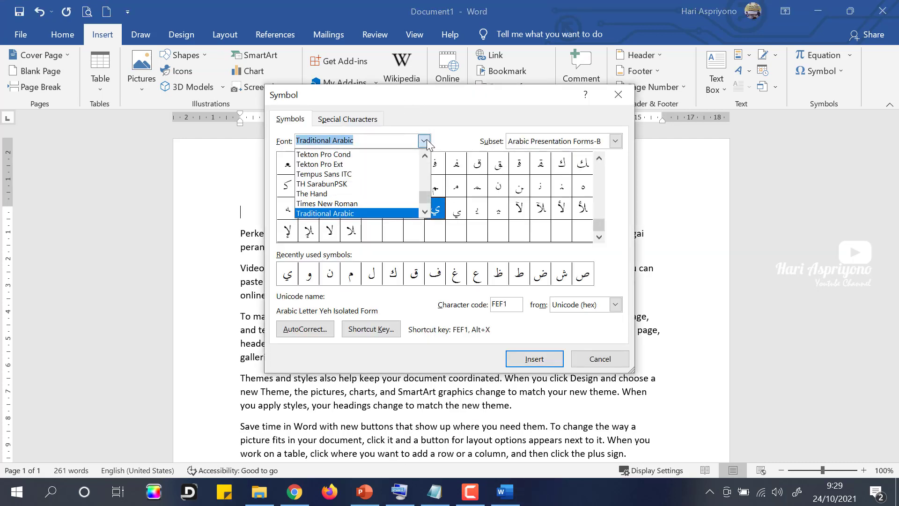
{"action": "scroll", "coordinate": [402, 183], "scroll_direction": "up", "scroll_amount": 5}
{"action": "left_click_drag", "start_coordinate": [426, 195], "coordinate": [427, 157]}
Step: Keep the symbol font at (normal text) and check the Copyright entry under Special Characters
{"action": "left_click", "coordinate": [337, 154]}
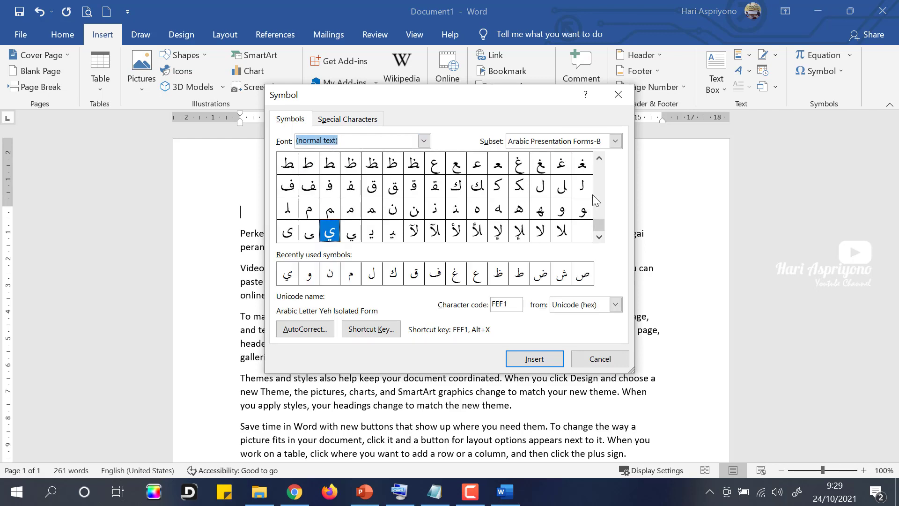
{"action": "left_click_drag", "start_coordinate": [599, 224], "coordinate": [600, 161]}
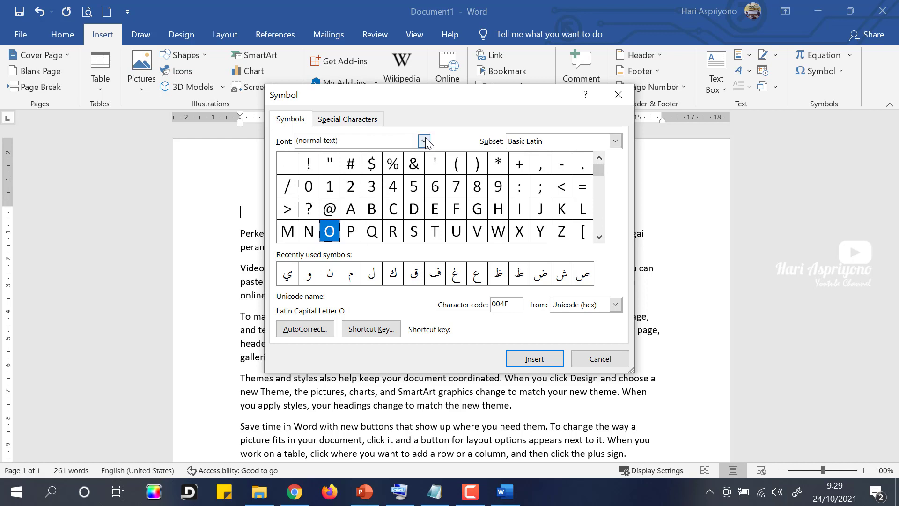
{"action": "left_click", "coordinate": [357, 120]}
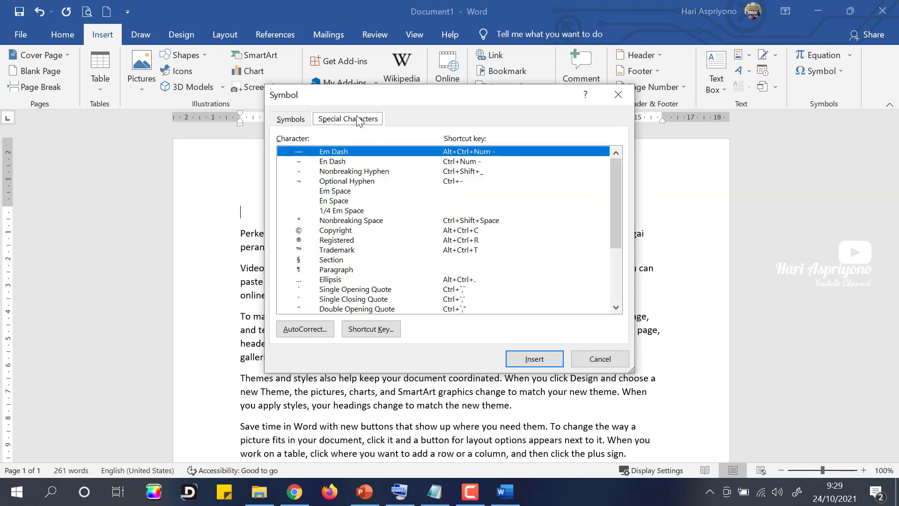
{"action": "left_click", "coordinate": [330, 230]}
{"action": "left_click", "coordinate": [293, 120]}
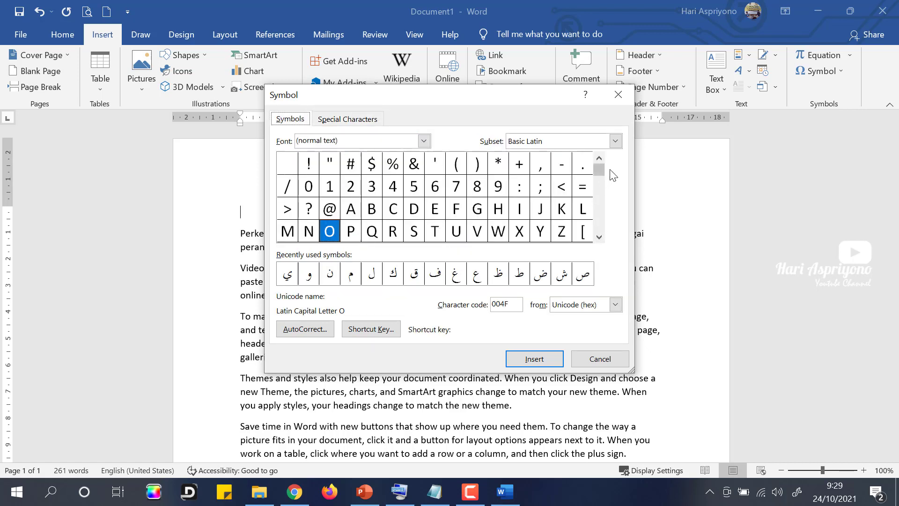
Step: Switch the Symbol dialog's font to Wingdings
{"action": "left_click_drag", "start_coordinate": [599, 173], "coordinate": [601, 229]}
{"action": "left_click", "coordinate": [424, 141]}
{"action": "left_click_drag", "start_coordinate": [425, 171], "coordinate": [412, 196]}
{"action": "scroll", "coordinate": [361, 170], "scroll_direction": "up", "scroll_amount": 2}
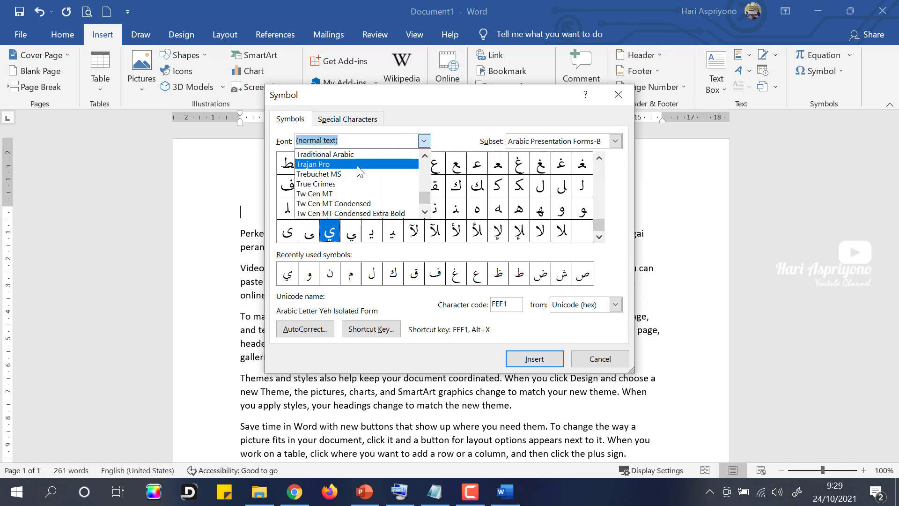
{"action": "scroll", "coordinate": [360, 171], "scroll_direction": "down", "scroll_amount": 6}
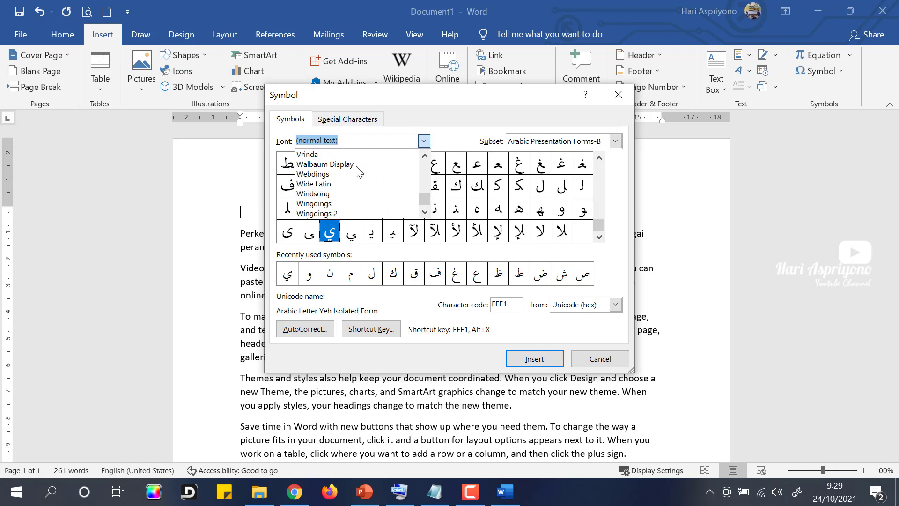
{"action": "left_click", "coordinate": [328, 204]}
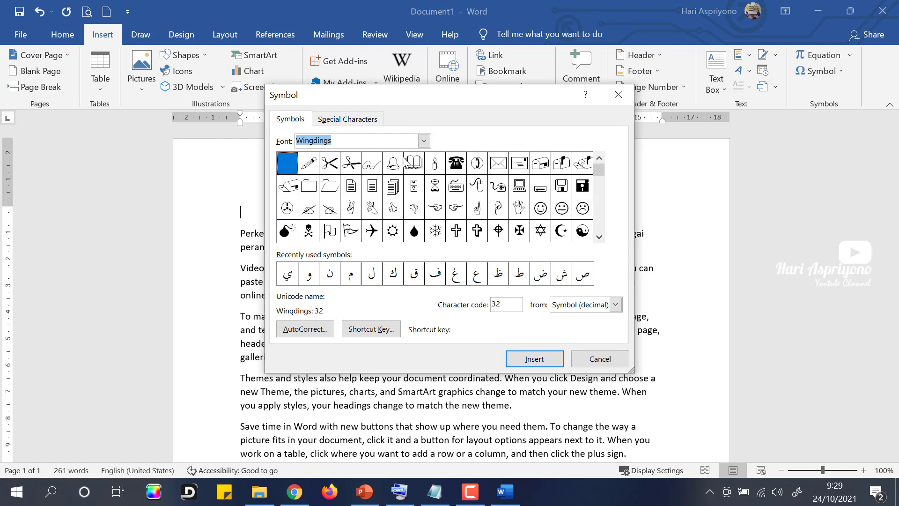
Step: Insert the Wingdings telephone symbol (code 40) on the blank first line
{"action": "left_click", "coordinate": [460, 168]}
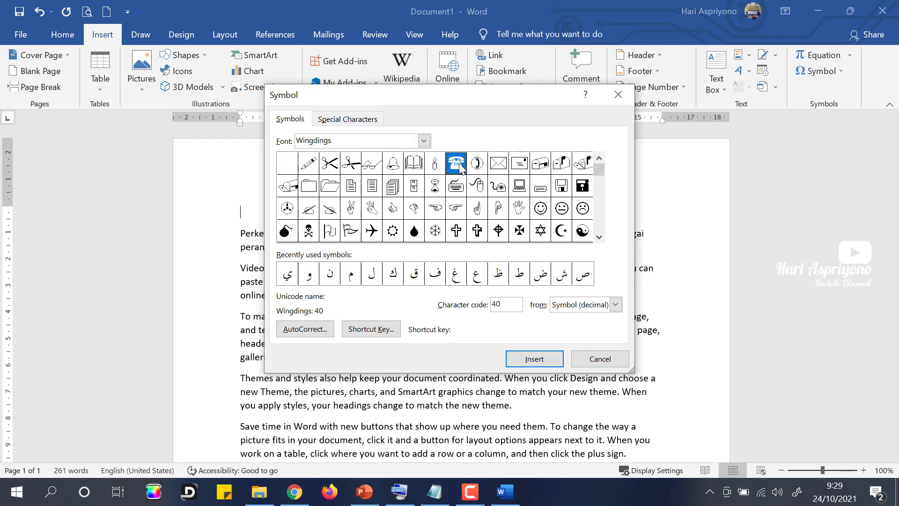
{"action": "left_click", "coordinate": [534, 360]}
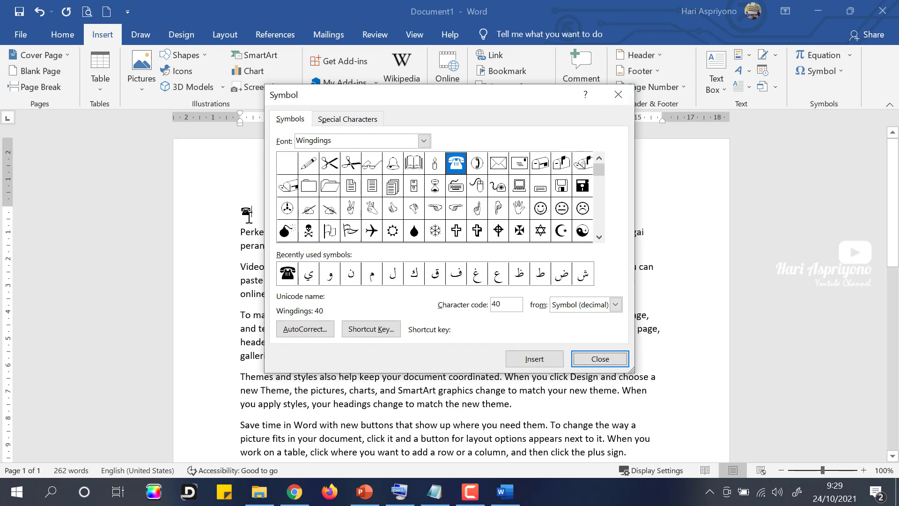
{"action": "left_click_drag", "start_coordinate": [359, 103], "coordinate": [590, 175]}
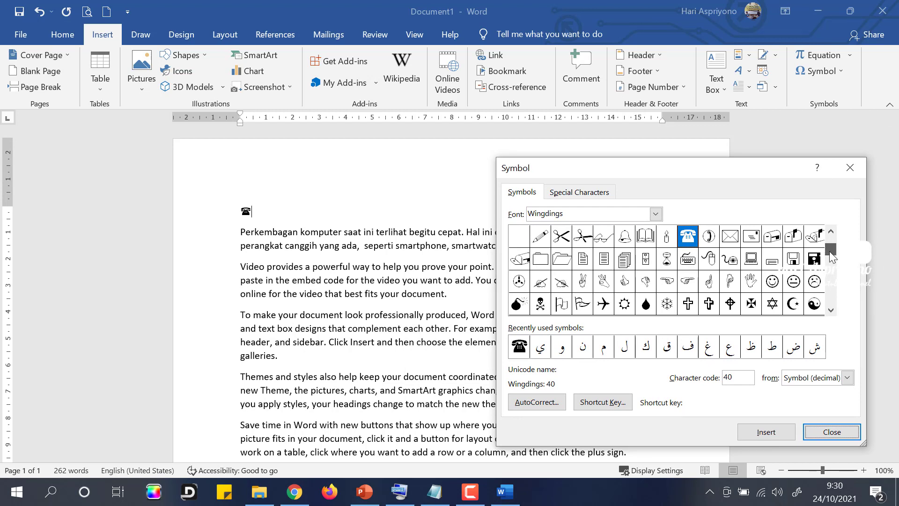
{"action": "left_click", "coordinate": [830, 251]}
{"action": "left_click", "coordinate": [832, 309]}
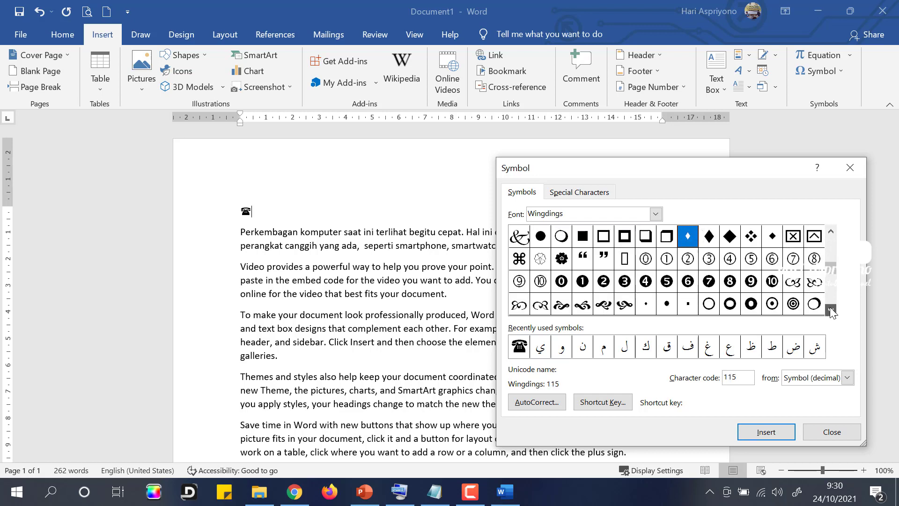
{"action": "left_click", "coordinate": [830, 310]}
{"action": "left_click", "coordinate": [830, 310]}
{"action": "left_click", "coordinate": [831, 309]}
{"action": "left_click", "coordinate": [831, 310]}
{"action": "left_click", "coordinate": [831, 309]}
{"action": "left_click", "coordinate": [830, 310]}
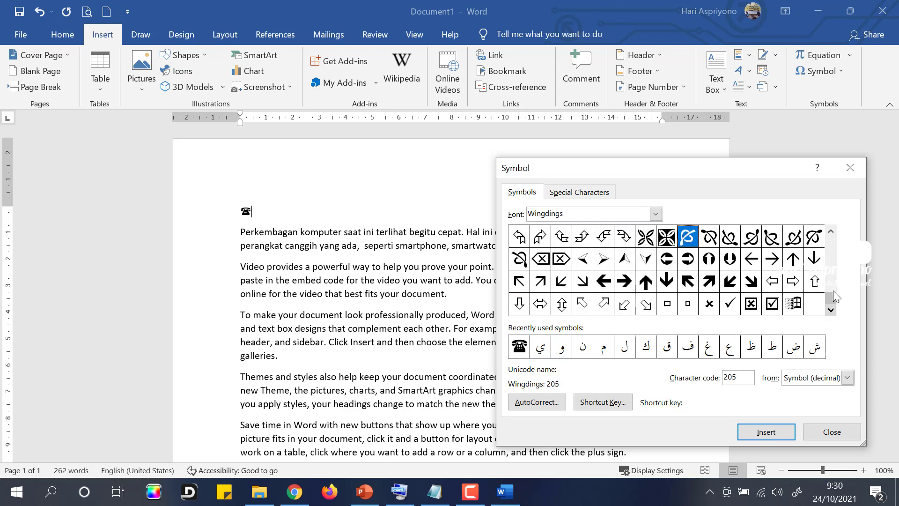
{"action": "left_click_drag", "start_coordinate": [831, 299], "coordinate": [830, 239]}
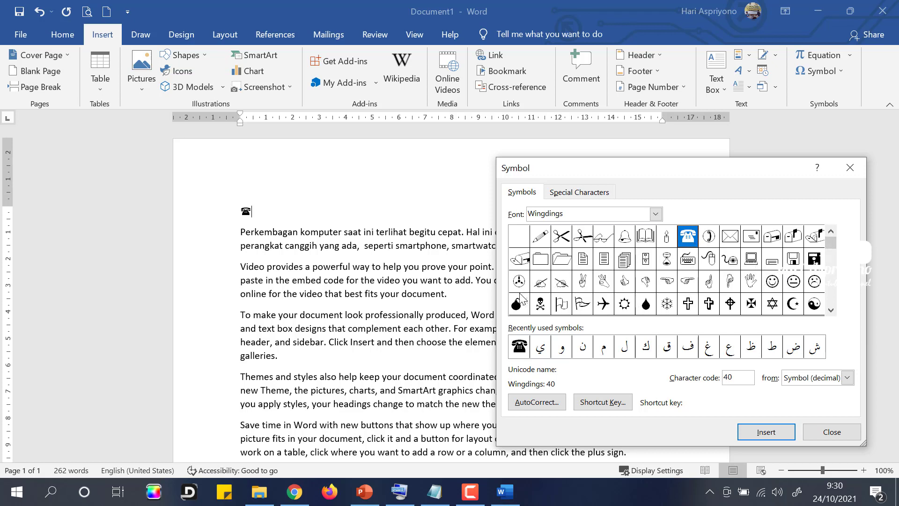
Step: Insert the Wingdings envelope symbol (code 42) after the telephone and close the Symbol dialog
{"action": "left_click", "coordinate": [656, 214]}
{"action": "left_click", "coordinate": [656, 214]}
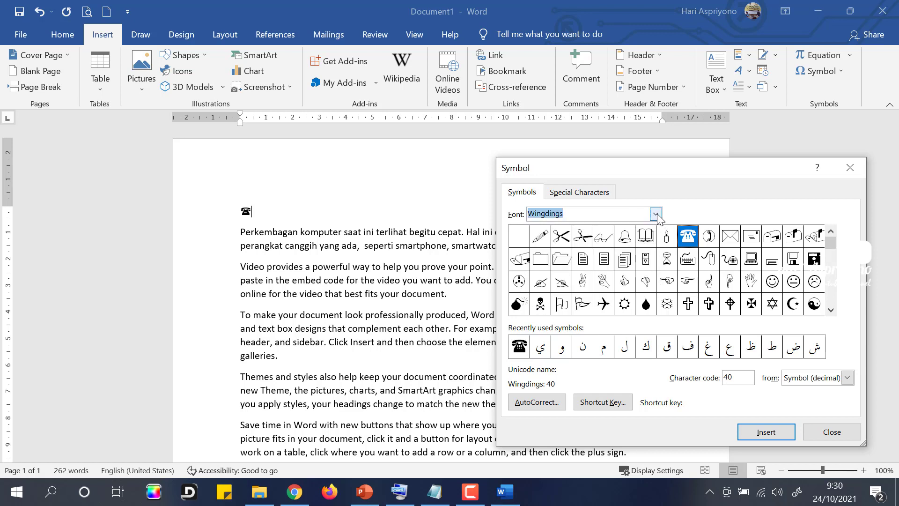
{"action": "left_click", "coordinate": [730, 238]}
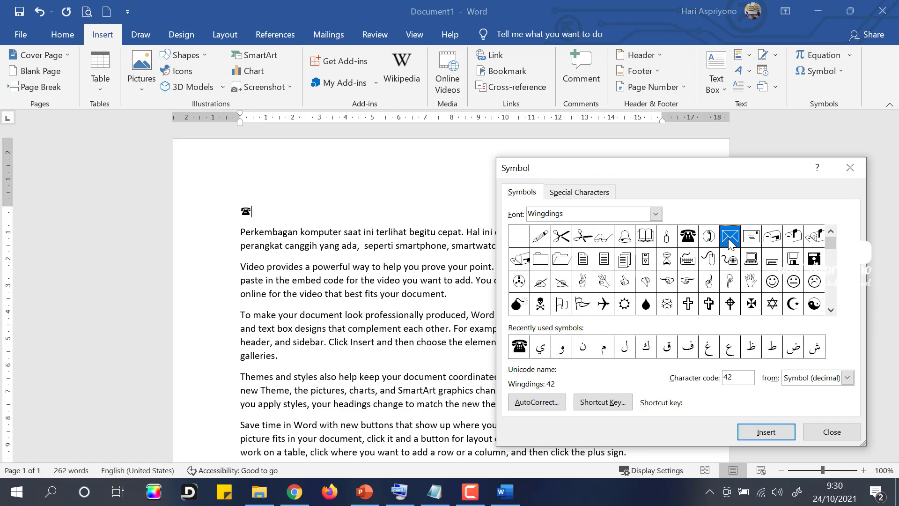
{"action": "left_click", "coordinate": [764, 429]}
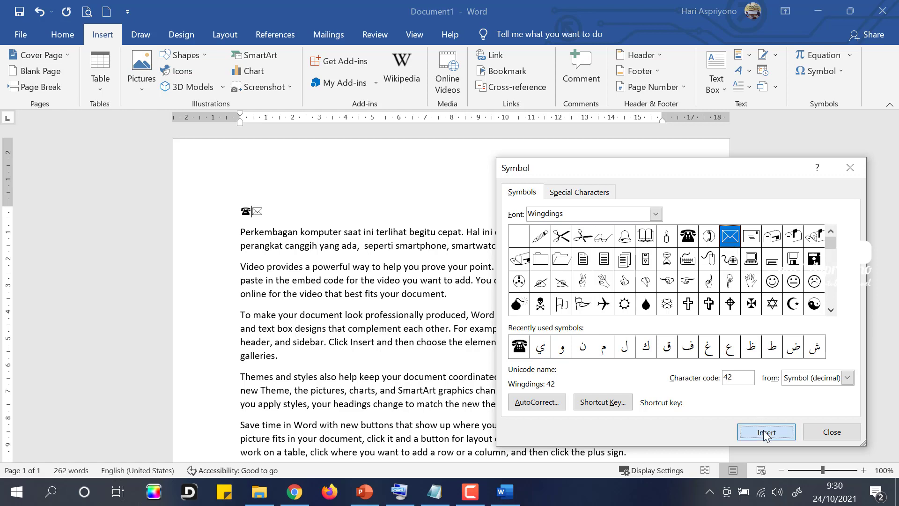
{"action": "left_click", "coordinate": [831, 432]}
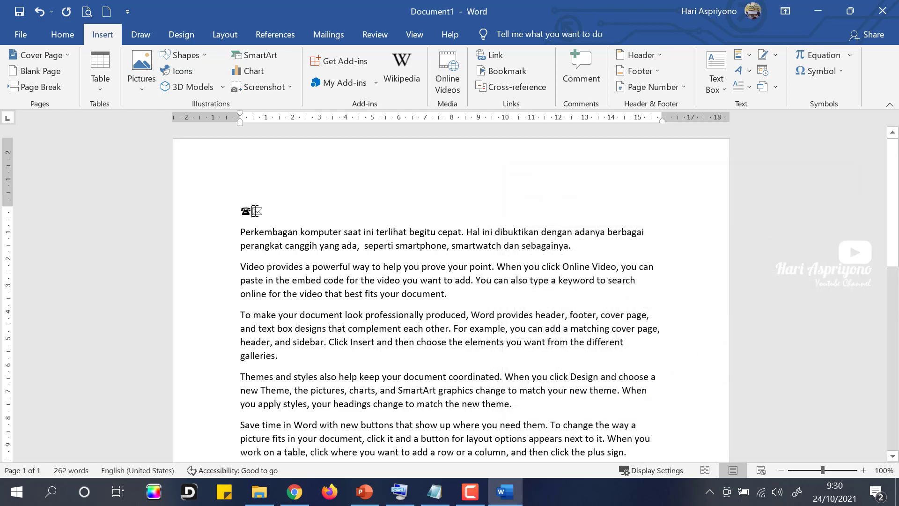
Step: Put the envelope on its own line and type the phone number and e-mail address beside the symbols
{"action": "left_click", "coordinate": [256, 211]}
{"action": "key", "text": "Return"}
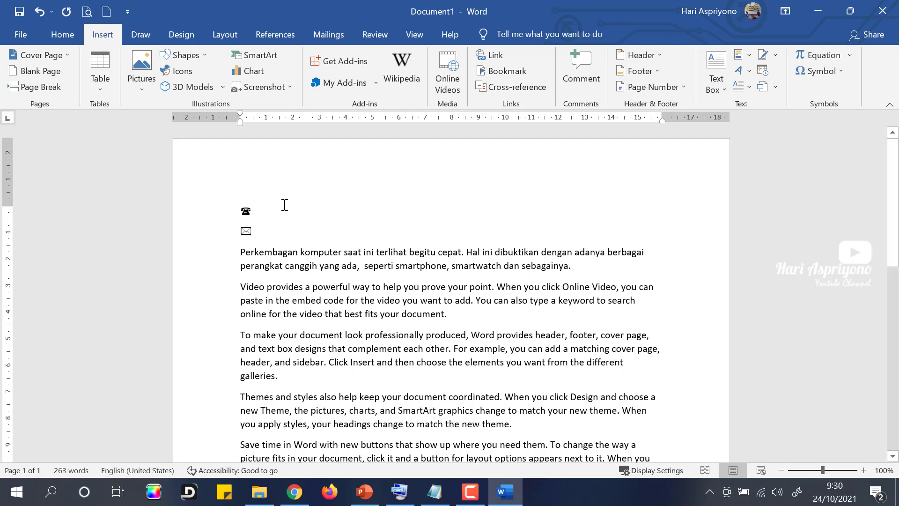
{"action": "type", "text": "0"}
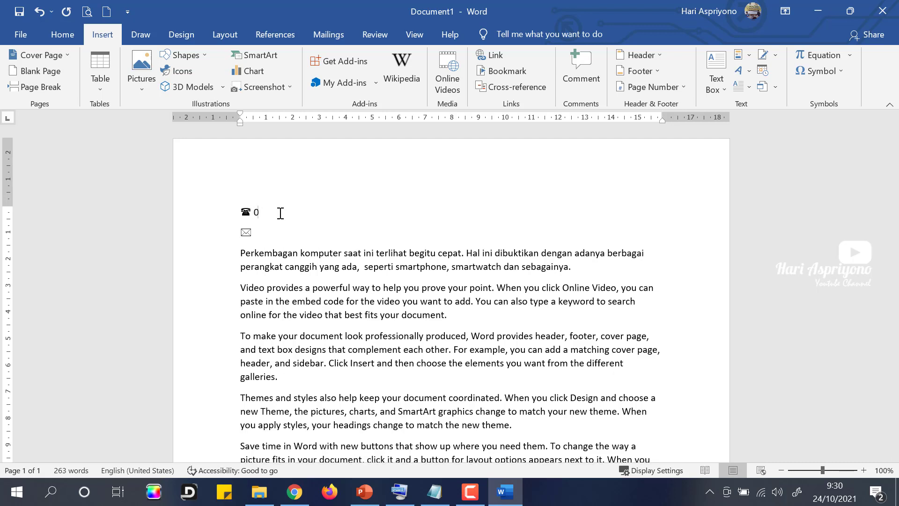
{"action": "type", "text": "813732"}
{"action": "type", "text": "9"}
{"action": "type", "text": "XXXX ✉"}
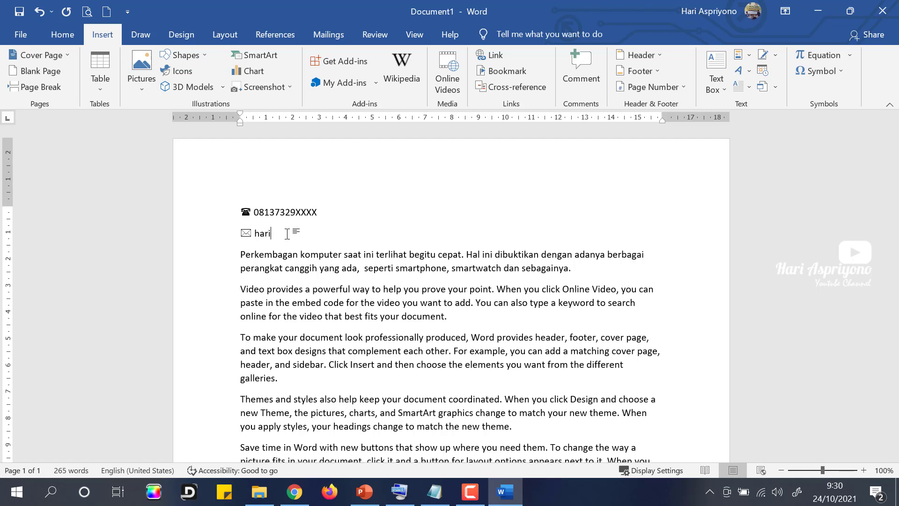
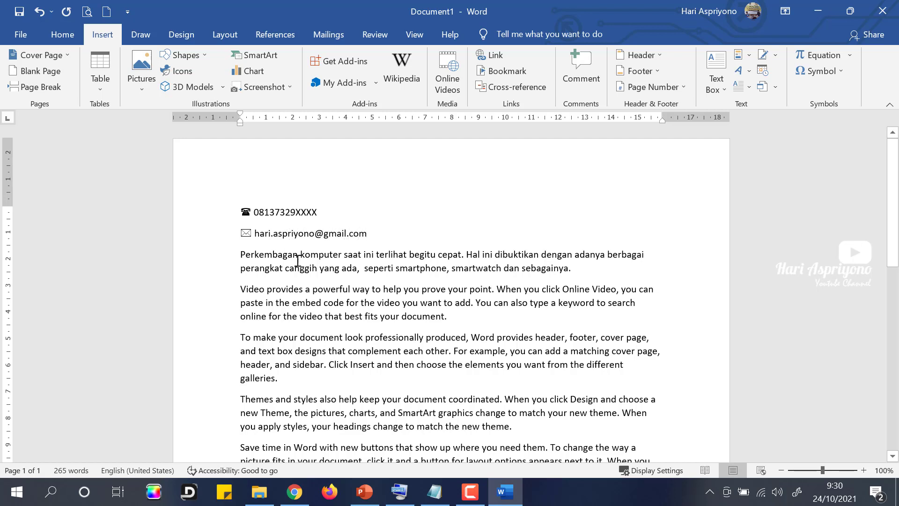
{"action": "left_click_drag", "start_coordinate": [369, 234], "coordinate": [244, 214]}
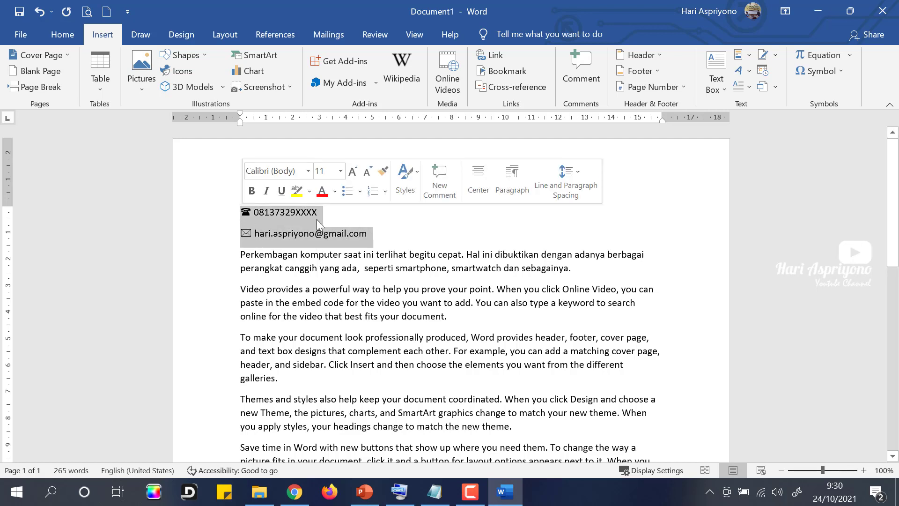
{"action": "left_click", "coordinate": [396, 242]}
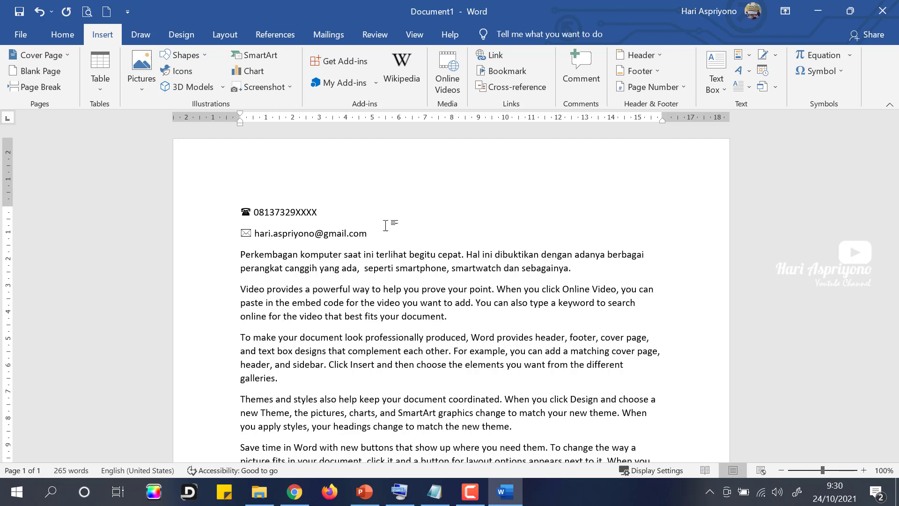
{"action": "left_click_drag", "start_coordinate": [253, 213], "coordinate": [243, 233]}
{"action": "left_click", "coordinate": [250, 232]}
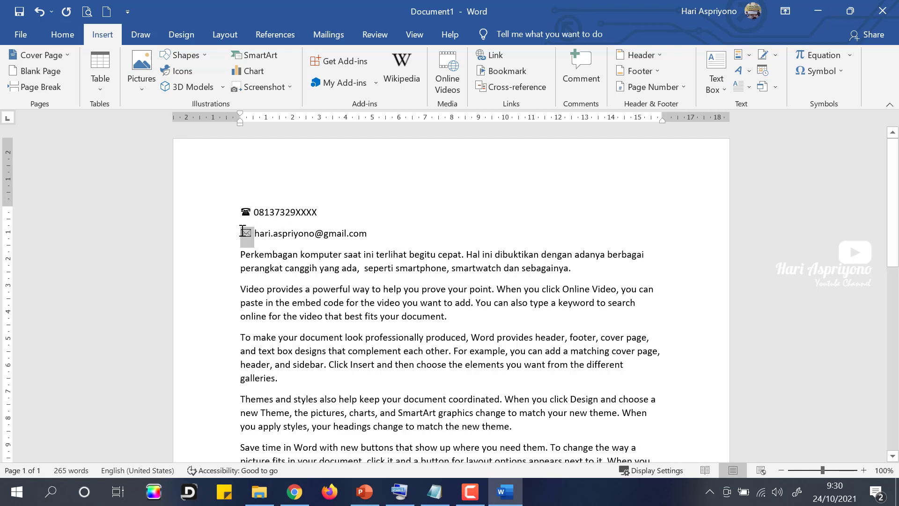
{"action": "left_click", "coordinate": [365, 235]}
Step: Try duplicating the phone line, undo it, then press Enter after the e-mail to autolink it
{"action": "left_click_drag", "start_coordinate": [241, 213], "coordinate": [328, 212]}
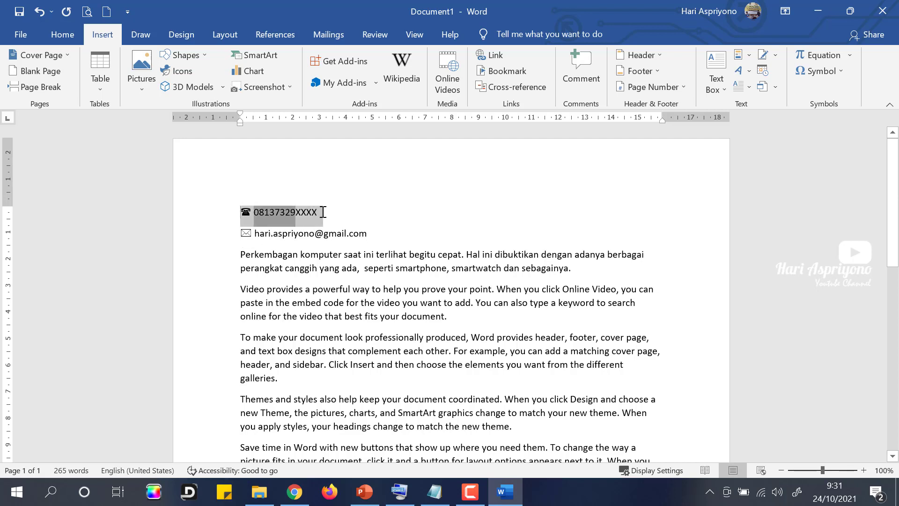
{"action": "key", "text": "ctrl+c"}
{"action": "left_click", "coordinate": [335, 213]}
{"action": "key", "text": "Return"}
{"action": "type", "text": "\\"}
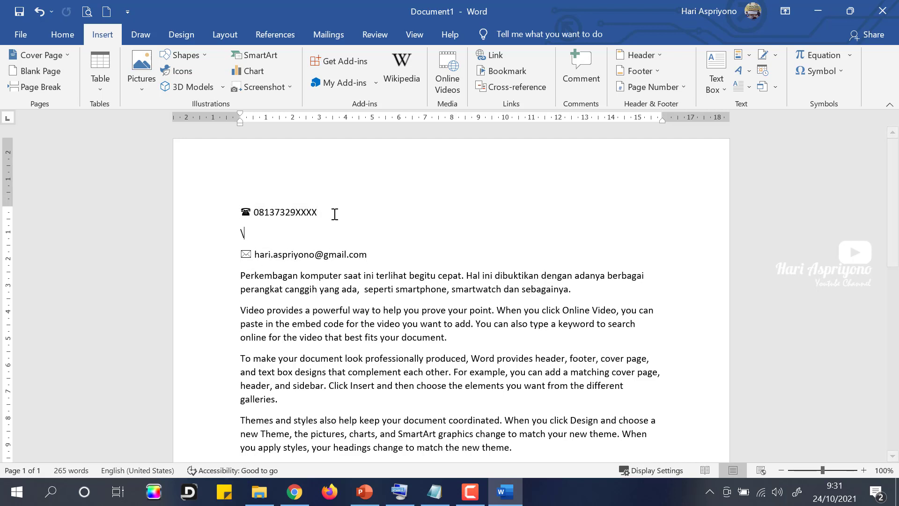
{"action": "key", "text": "ctrl+v"}
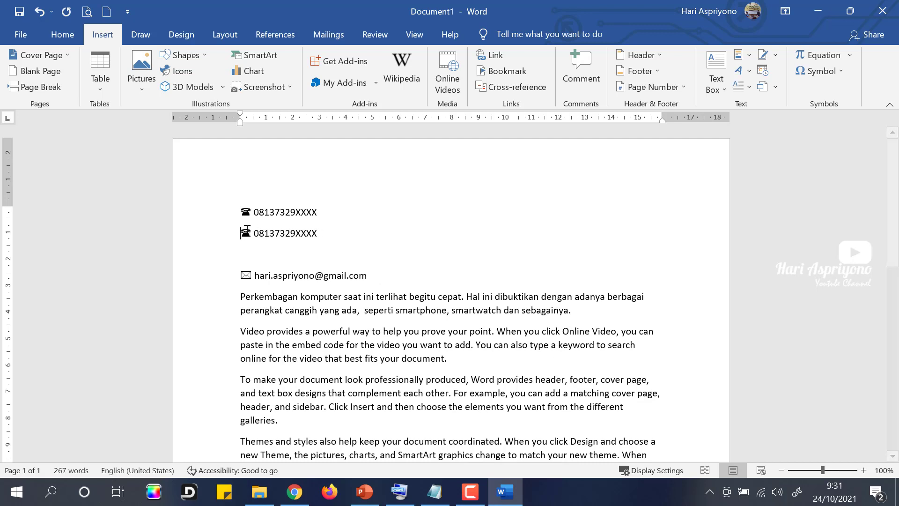
{"action": "key", "text": "ctrl+z"}
{"action": "key", "text": "BackSpace"}
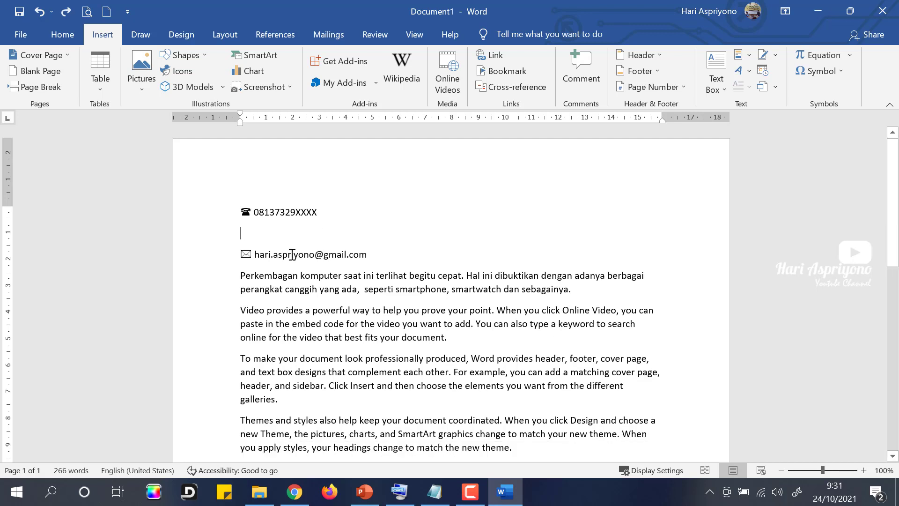
{"action": "key", "text": "BackSpace"}
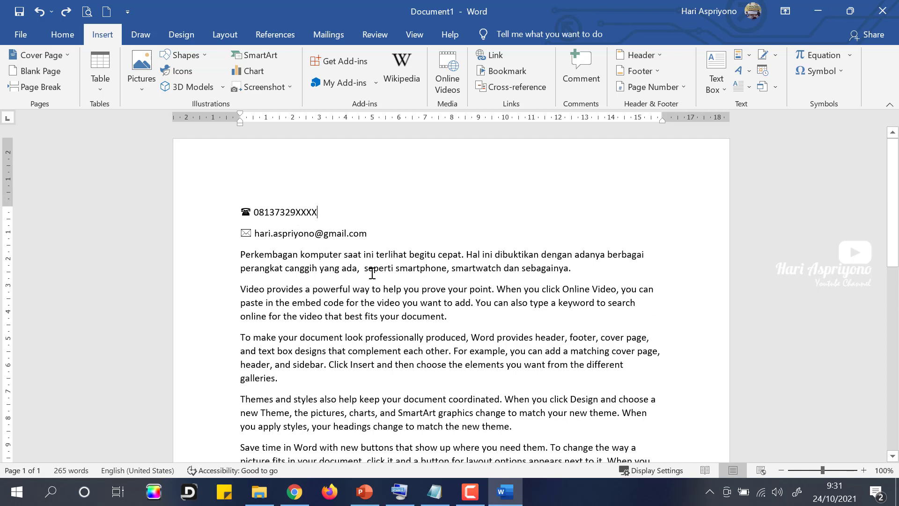
{"action": "left_click", "coordinate": [392, 236]}
{"action": "key", "text": "Return"}
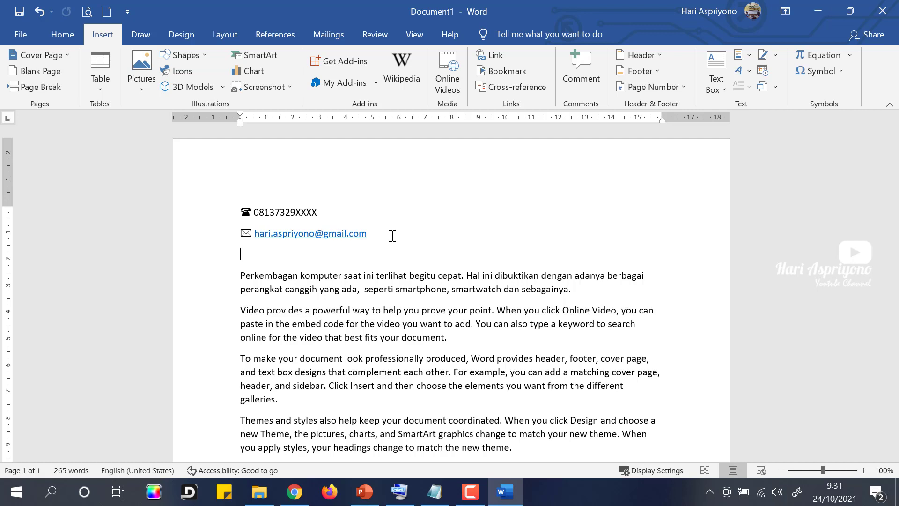
Step: Type CO2 and try the Subscript and Superscript buttons on its 2
{"action": "type", "text": "CO2"}
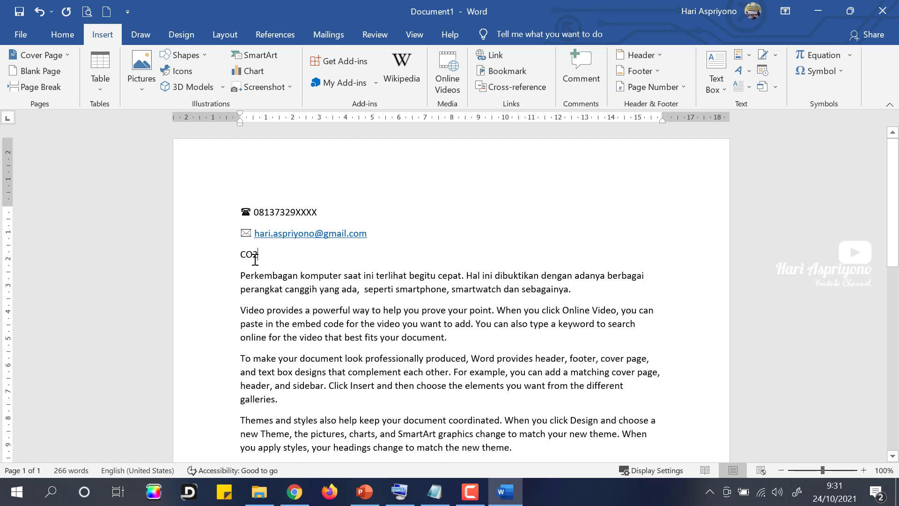
{"action": "left_click_drag", "start_coordinate": [258, 256], "coordinate": [253, 258]}
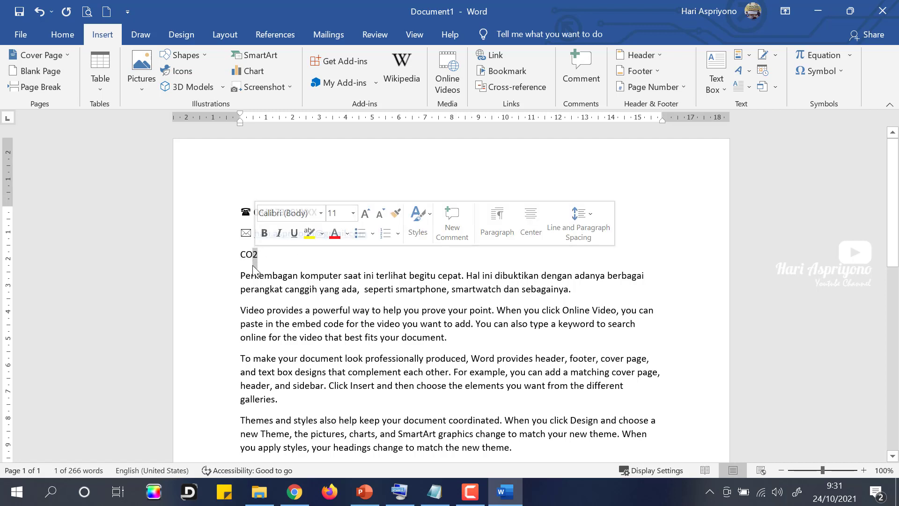
{"action": "left_click", "coordinate": [65, 37]}
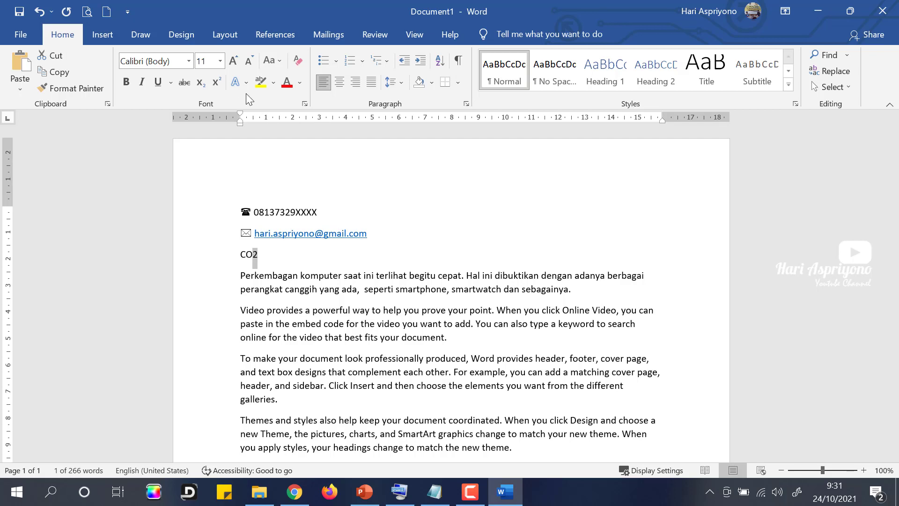
{"action": "left_click", "coordinate": [204, 88]}
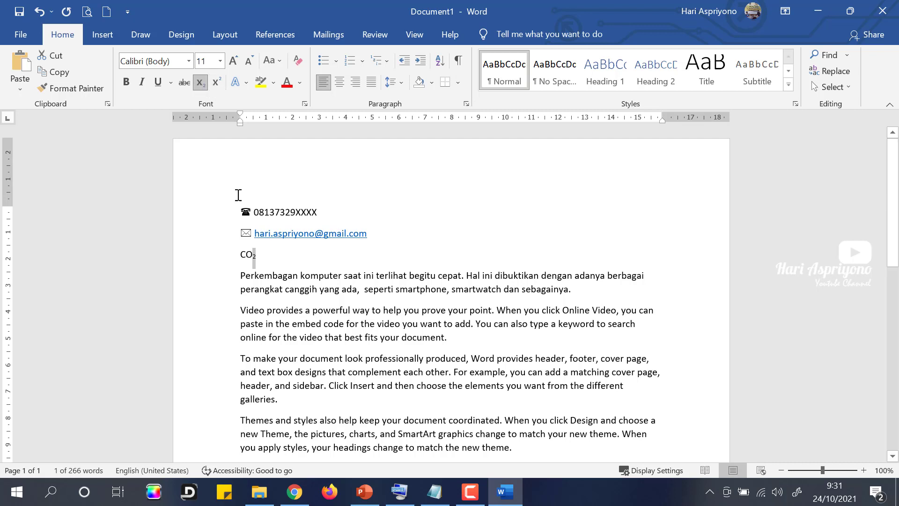
{"action": "left_click", "coordinate": [204, 83]}
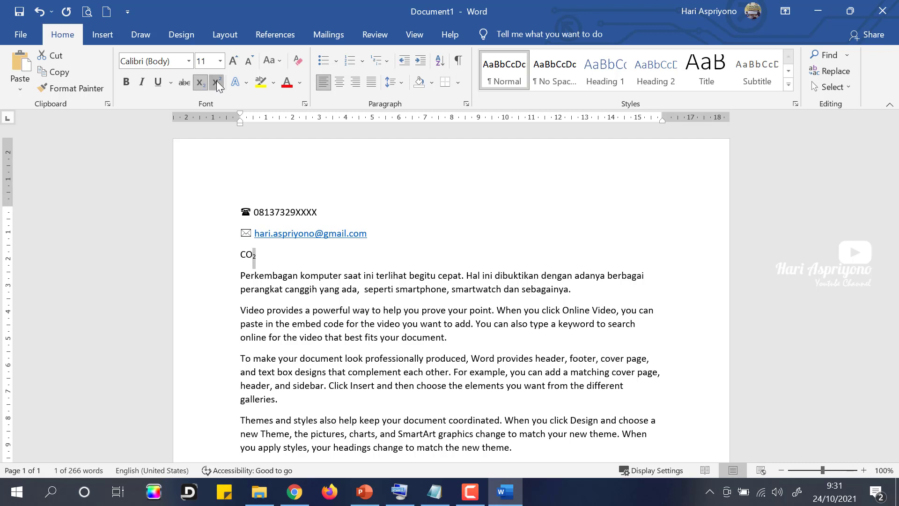
{"action": "left_click", "coordinate": [216, 84]}
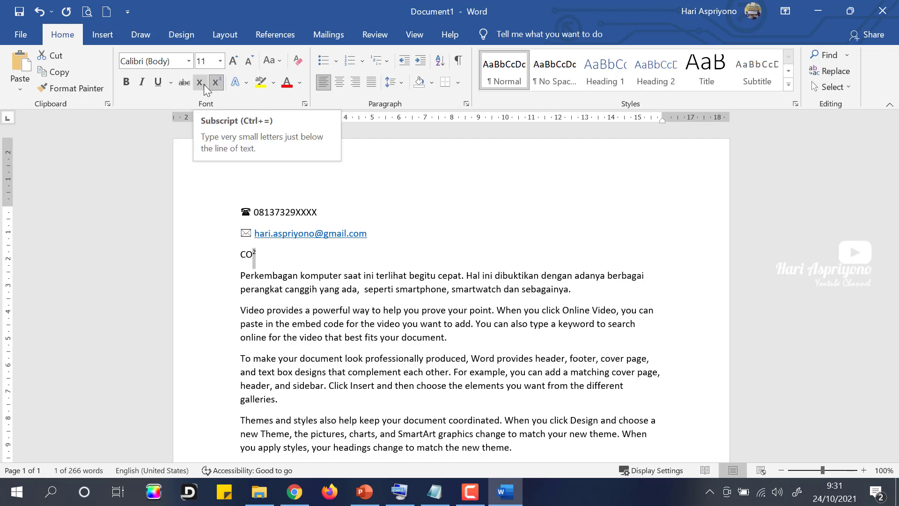
{"action": "left_click", "coordinate": [215, 84]}
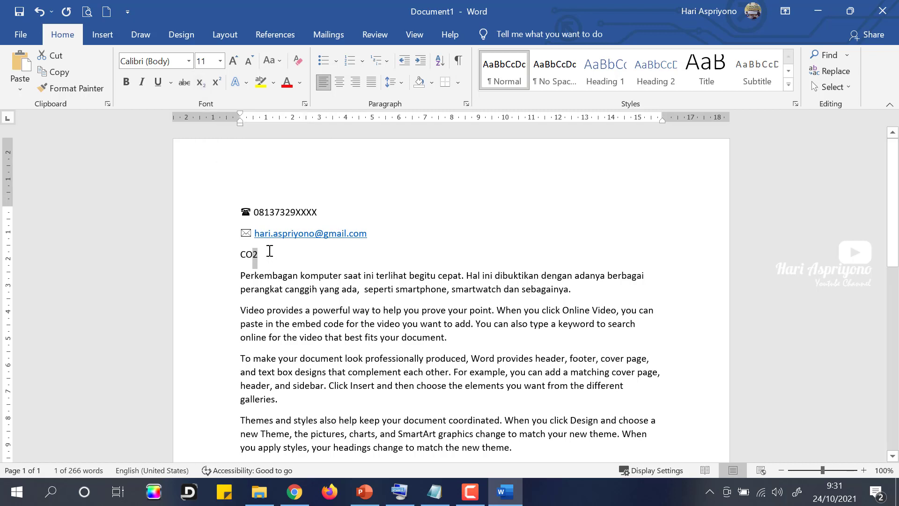
Step: Set the 2 in CO2 to subscript using Ctrl+= so it reads CO₂
{"action": "key", "text": "ctrl+equal"}
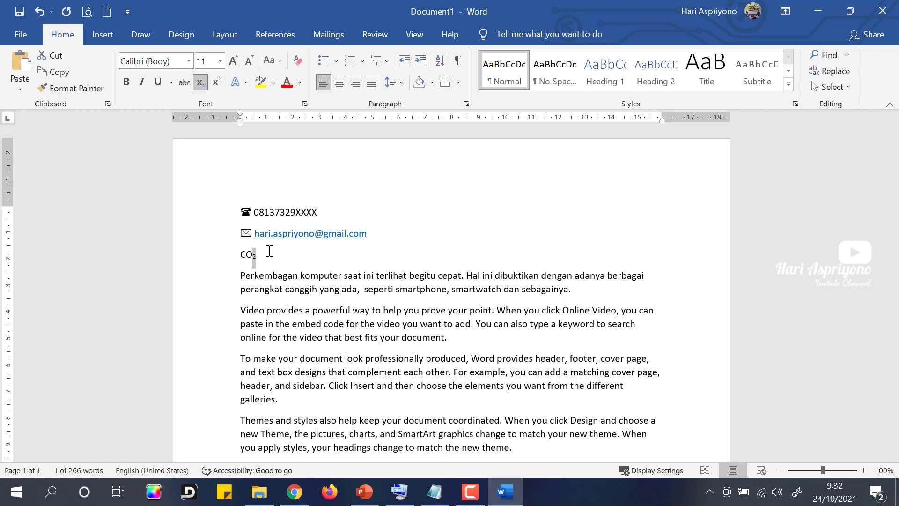
{"action": "key", "text": "ctrl+shift+equal"}
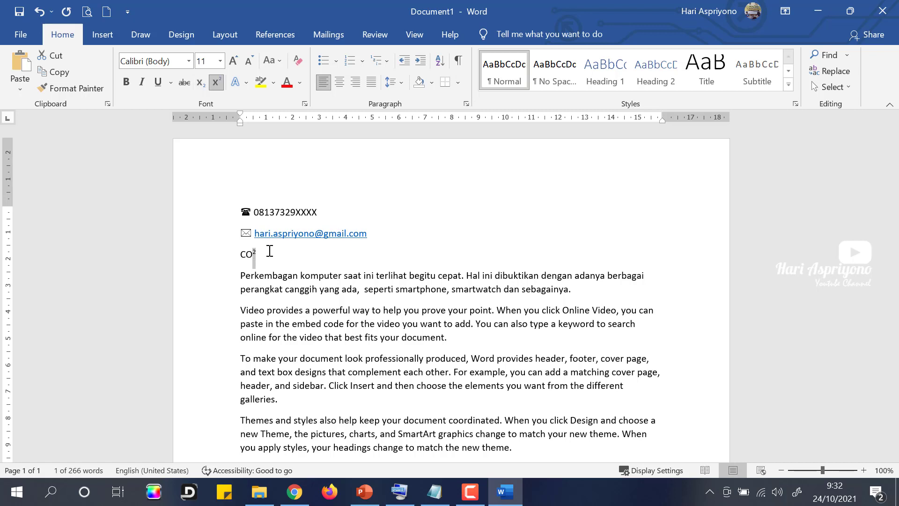
{"action": "left_click", "coordinate": [273, 253]}
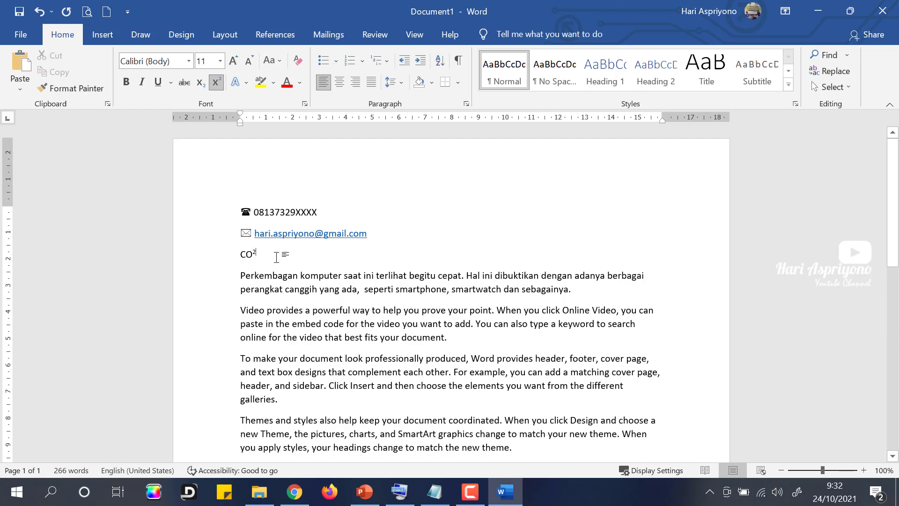
{"action": "key", "text": "ctrl+shift+equal"}
{"action": "left_click_drag", "start_coordinate": [252, 255], "coordinate": [257, 255]}
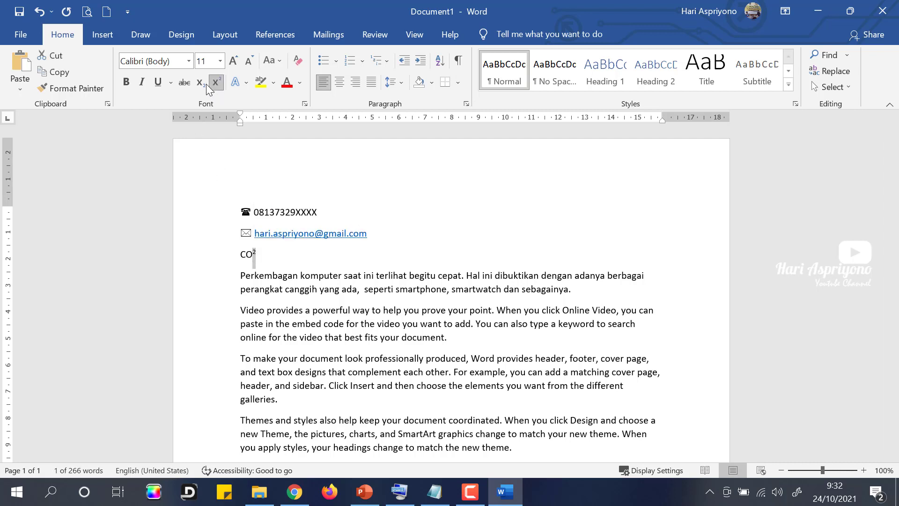
{"action": "key", "text": "ctrl+equal"}
{"action": "left_click", "coordinate": [278, 257]}
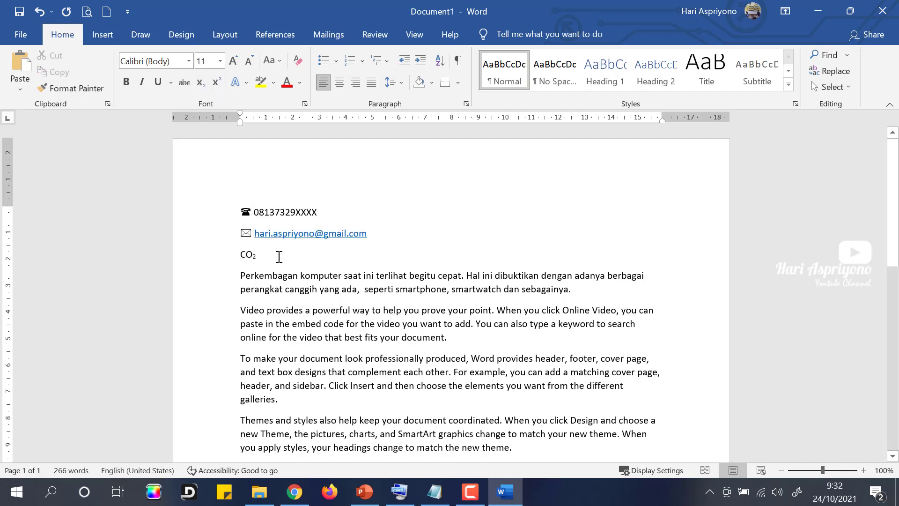
Step: Type test text 'asfasf' after CO₂ and erase it, leaving the line clean
{"action": "type", "text": "asfasf"}
{"action": "key", "text": "BackSpace"}
{"action": "key", "text": "BackSpace"}
{"action": "key", "text": "BackSpace"}
{"action": "key", "text": "BackSpace"}
{"action": "key", "text": "BackSpace"}
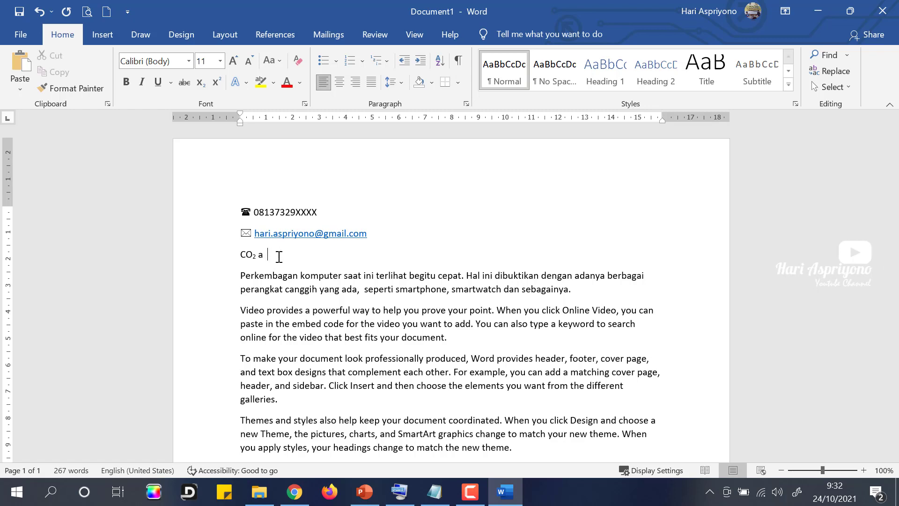
{"action": "key", "text": "BackSpace"}
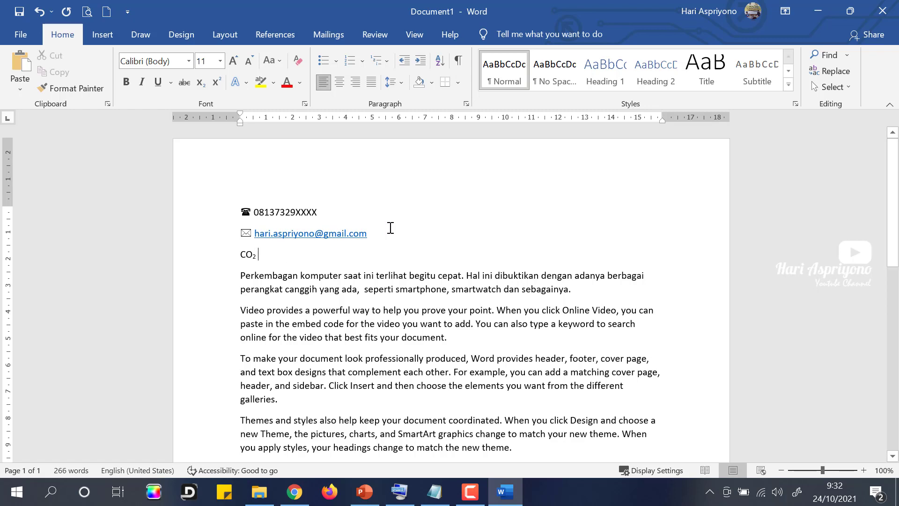
{"action": "scroll", "coordinate": [356, 287], "scroll_direction": "down", "scroll_amount": 3}
{"action": "scroll", "coordinate": [356, 287], "scroll_direction": "down", "scroll_amount": 6}
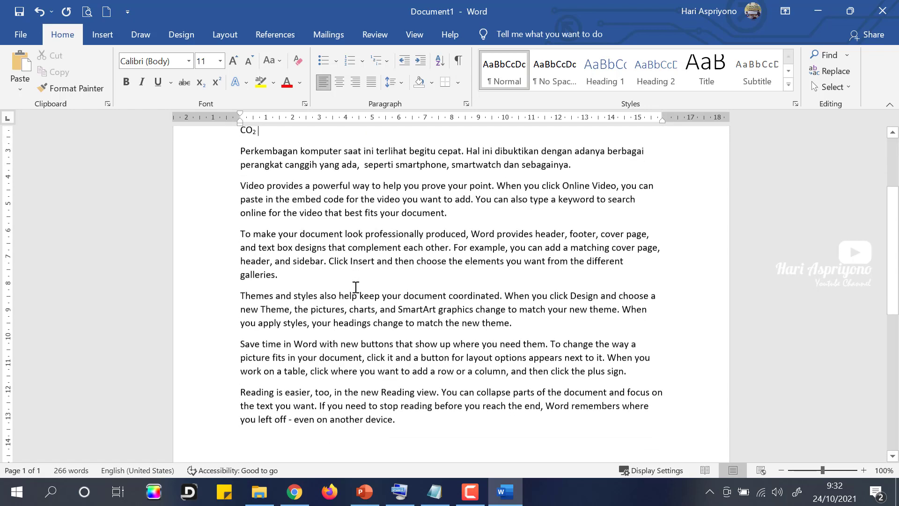
{"action": "scroll", "coordinate": [355, 287], "scroll_direction": "up", "scroll_amount": 6}
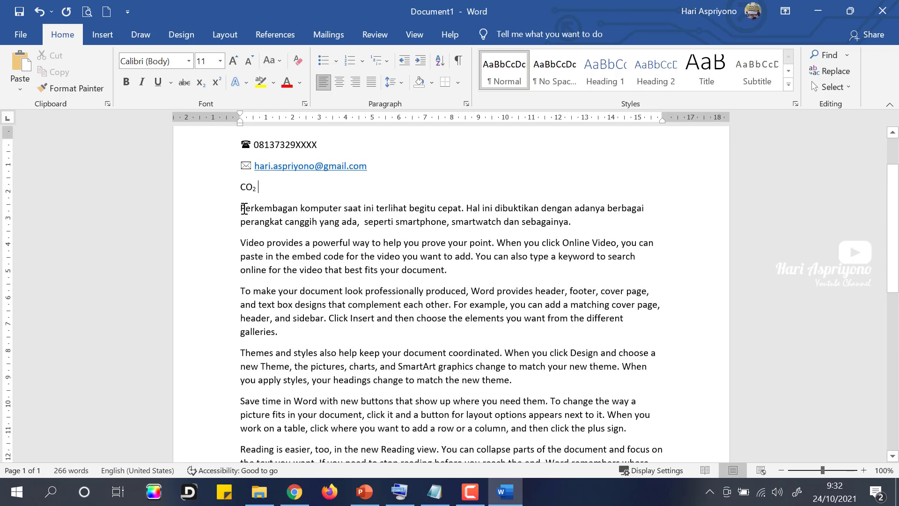
Step: Colour the whole Perkembangan paragraph green
{"action": "left_click_drag", "start_coordinate": [241, 208], "coordinate": [579, 227]}
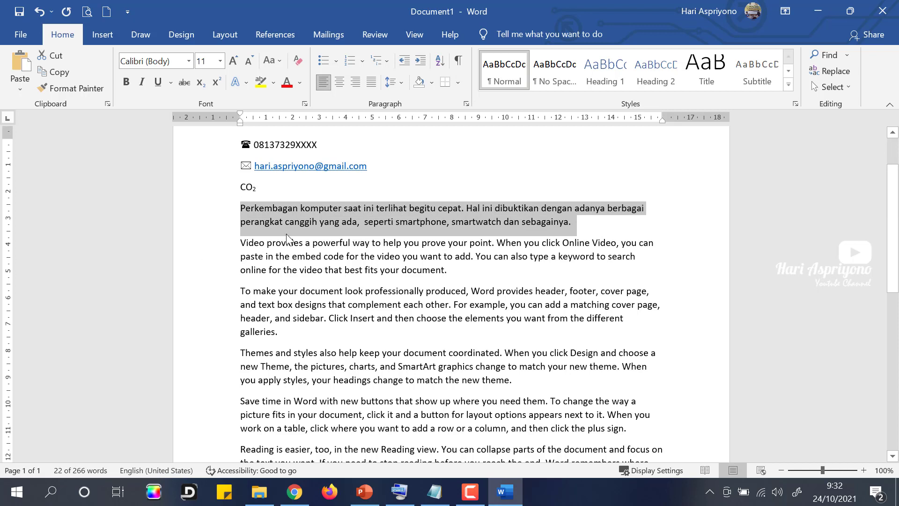
{"action": "left_click", "coordinate": [291, 88]}
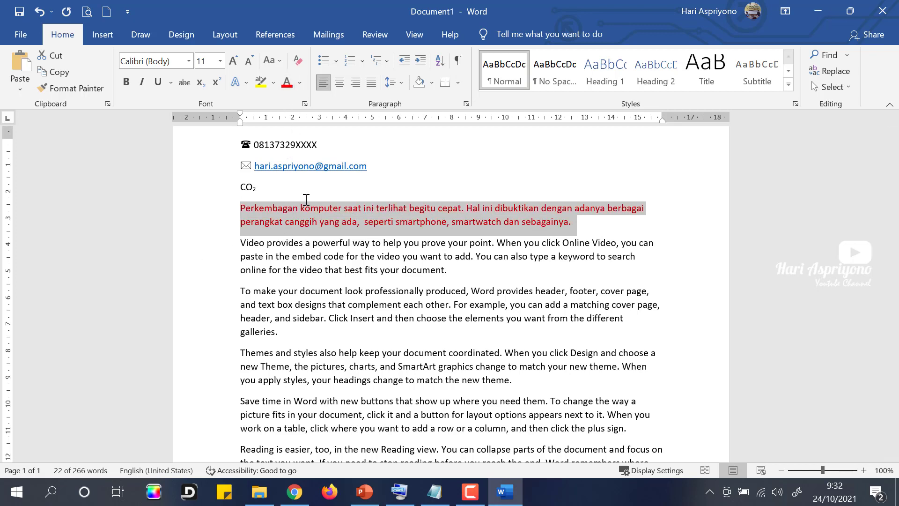
{"action": "left_click", "coordinate": [300, 83]}
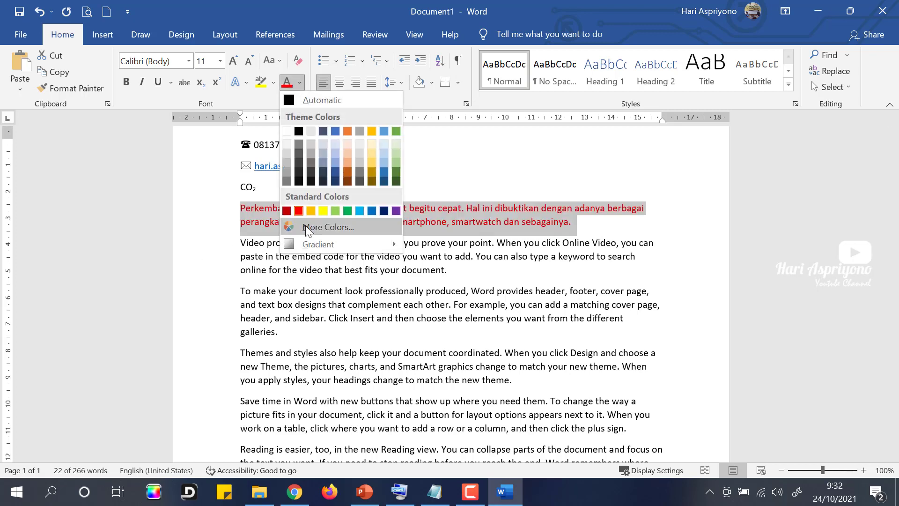
{"action": "left_click", "coordinate": [347, 211]}
{"action": "left_click", "coordinate": [324, 269]}
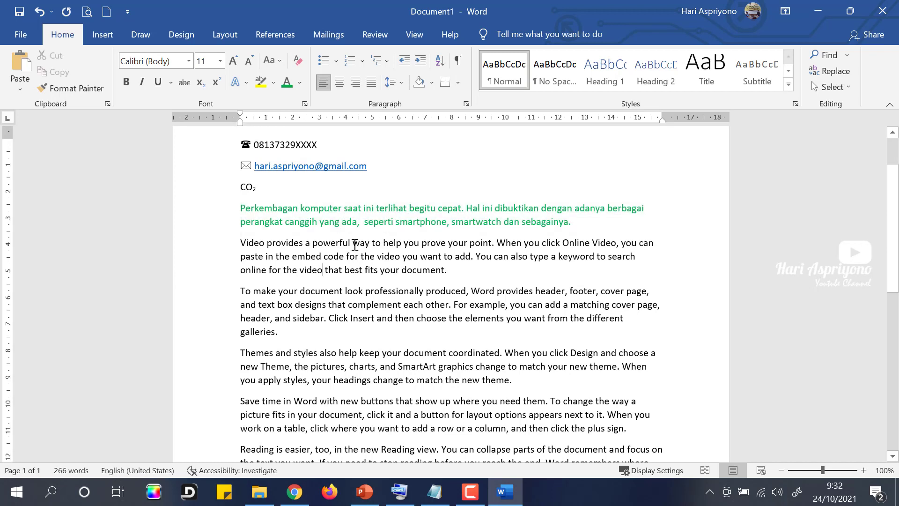
Step: Colour the phrase 'powerful way to help' red
{"action": "left_click_drag", "start_coordinate": [313, 243], "coordinate": [404, 243]}
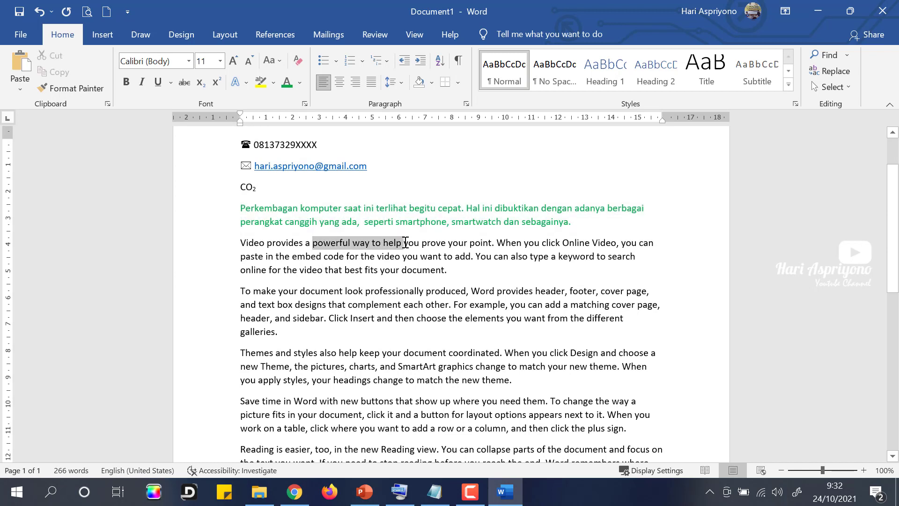
{"action": "left_click", "coordinate": [300, 84]}
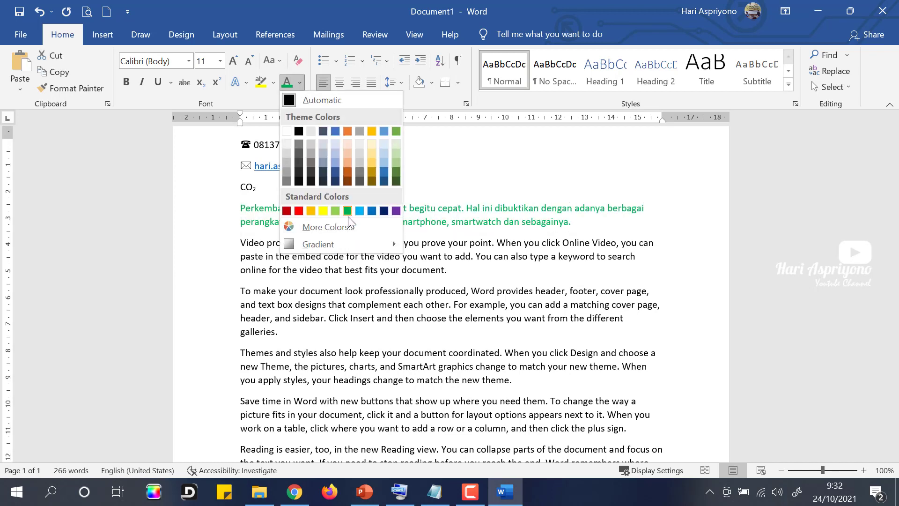
{"action": "left_click", "coordinate": [299, 214]}
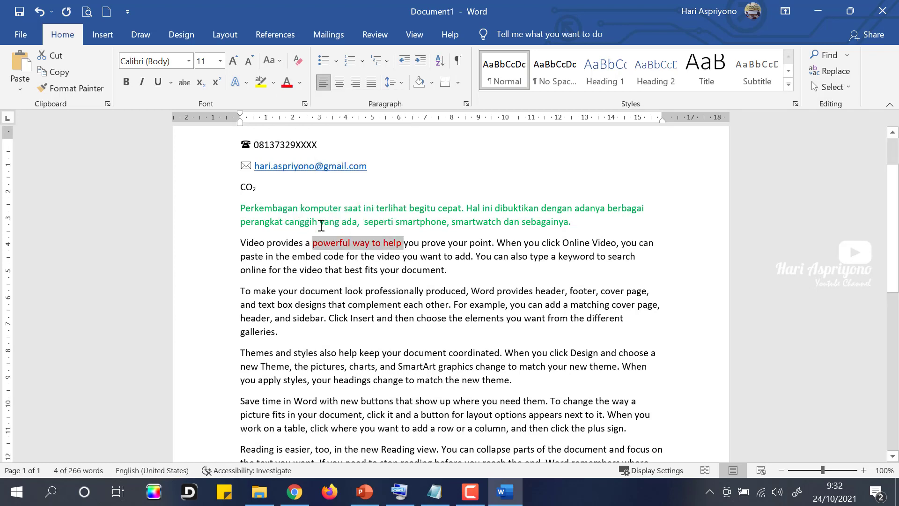
{"action": "left_click", "coordinate": [375, 256]}
Step: Set 'To make your document look professionally produced' in Open Sans, size 20
{"action": "left_click_drag", "start_coordinate": [243, 293], "coordinate": [467, 292]}
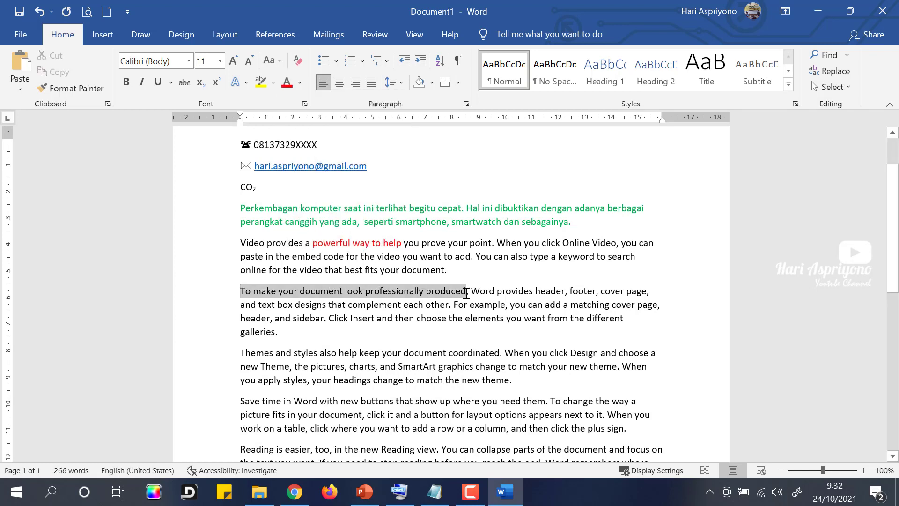
{"action": "left_click", "coordinate": [188, 61]}
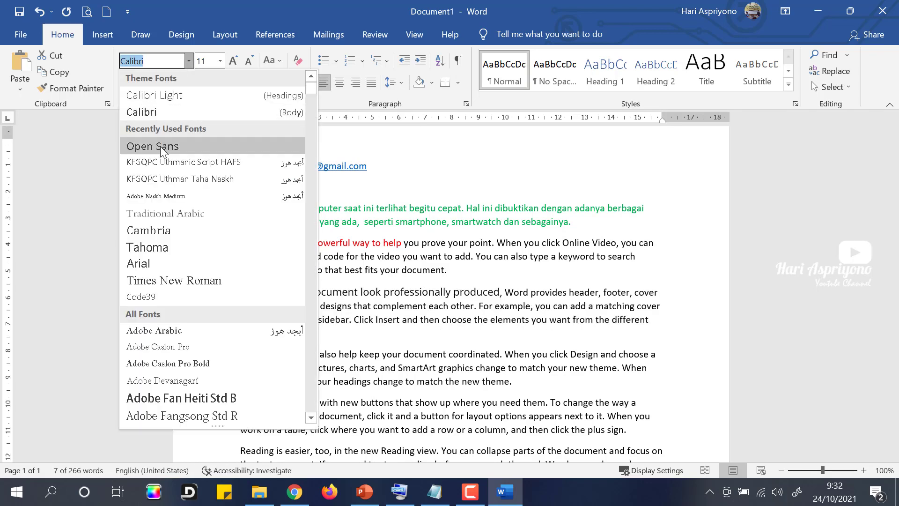
{"action": "left_click", "coordinate": [160, 147]}
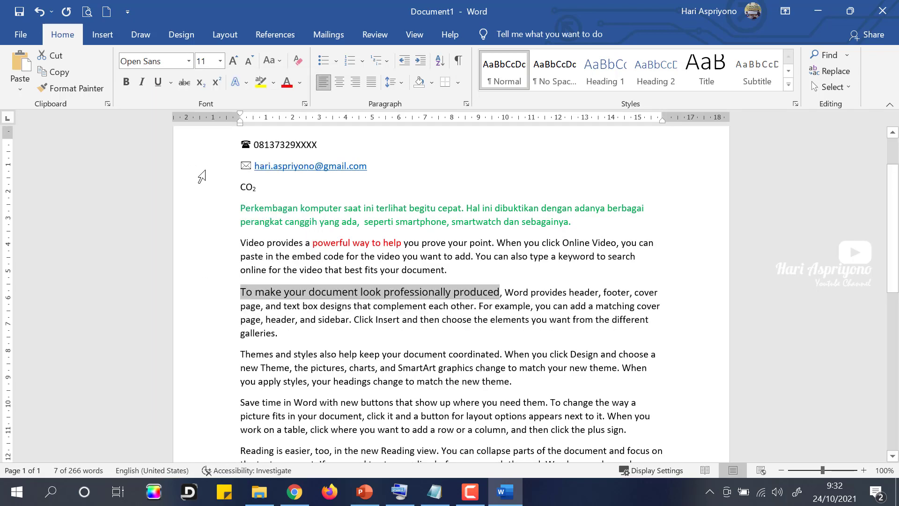
{"action": "left_click", "coordinate": [220, 61]}
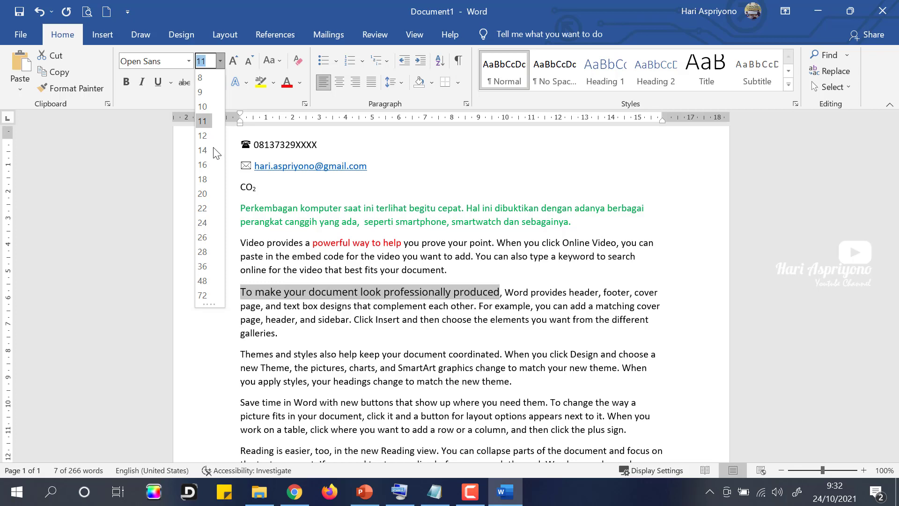
{"action": "left_click", "coordinate": [205, 194]}
{"action": "left_click", "coordinate": [352, 329]}
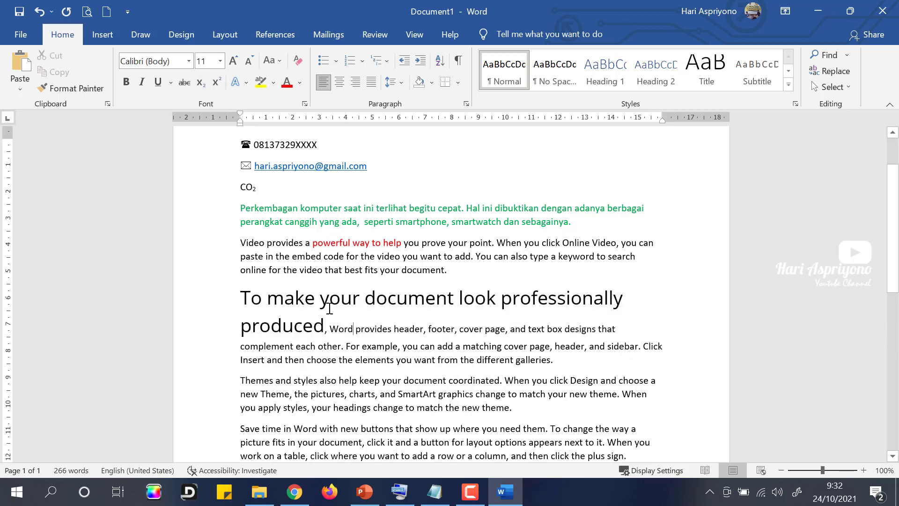
Step: Close Document1, choosing Don't Save to discard the changes
{"action": "scroll", "coordinate": [299, 309], "scroll_direction": "down", "scroll_amount": 3}
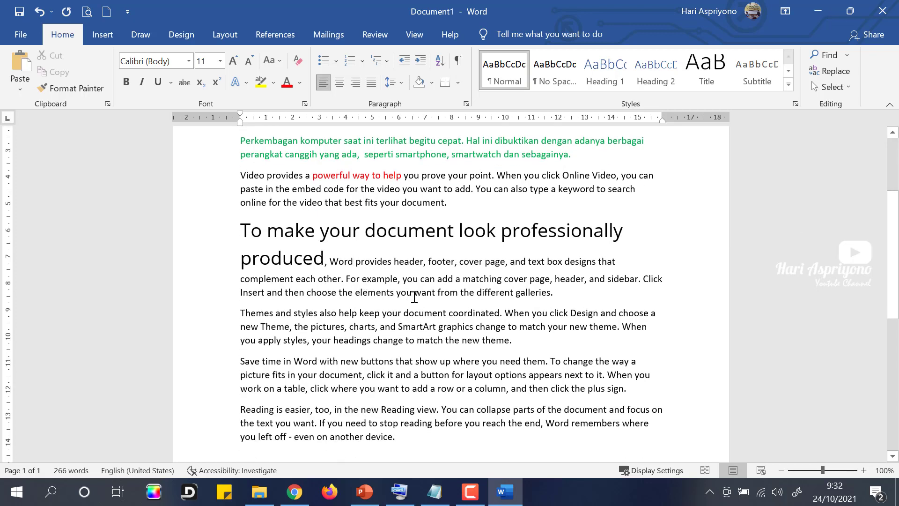
{"action": "scroll", "coordinate": [414, 297], "scroll_direction": "up", "scroll_amount": 5}
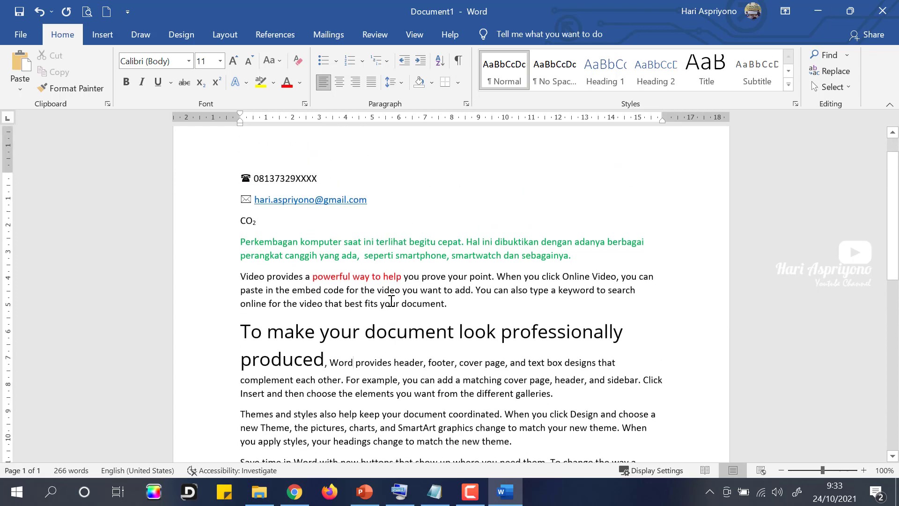
{"action": "scroll", "coordinate": [391, 302], "scroll_direction": "down", "scroll_amount": 3}
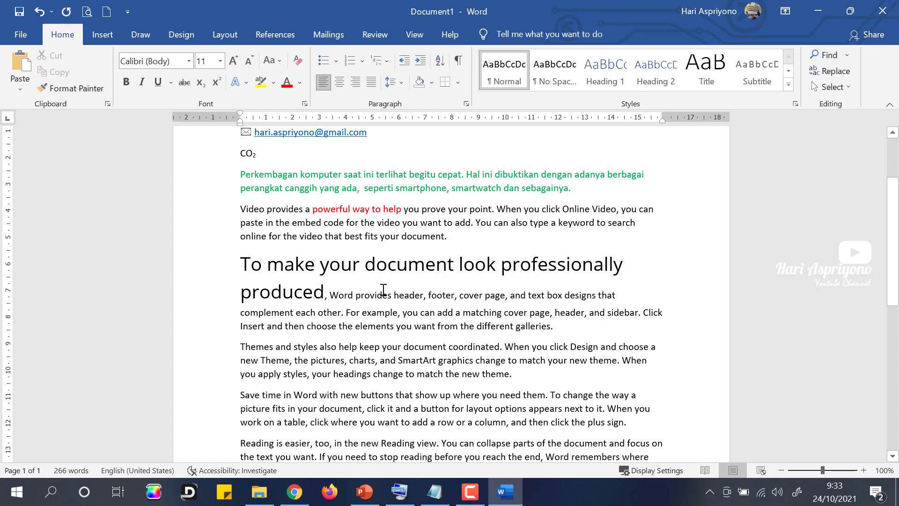
{"action": "scroll", "coordinate": [383, 289], "scroll_direction": "up", "scroll_amount": 1}
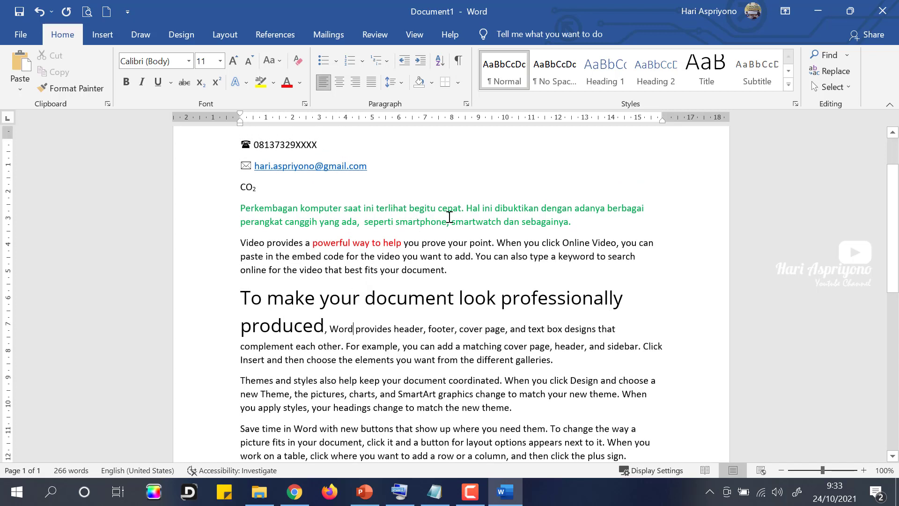
{"action": "left_click", "coordinate": [883, 13]}
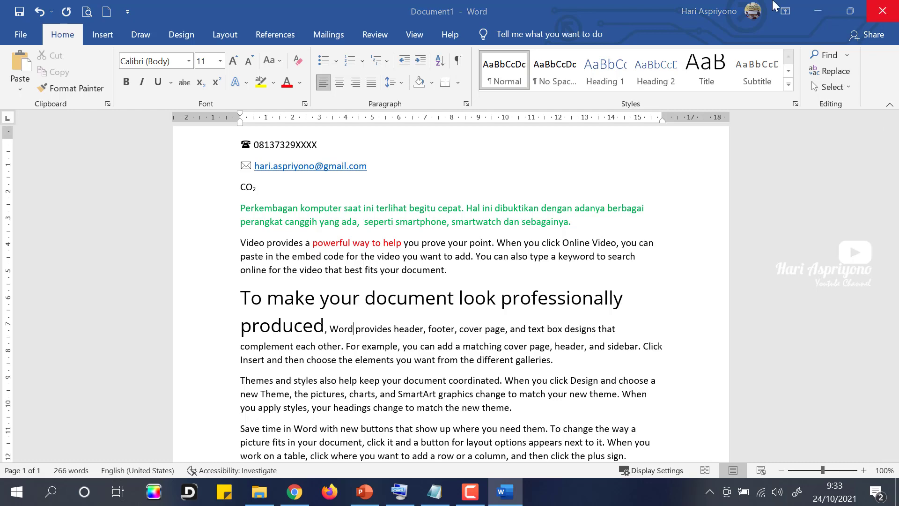
{"action": "left_click", "coordinate": [510, 324]}
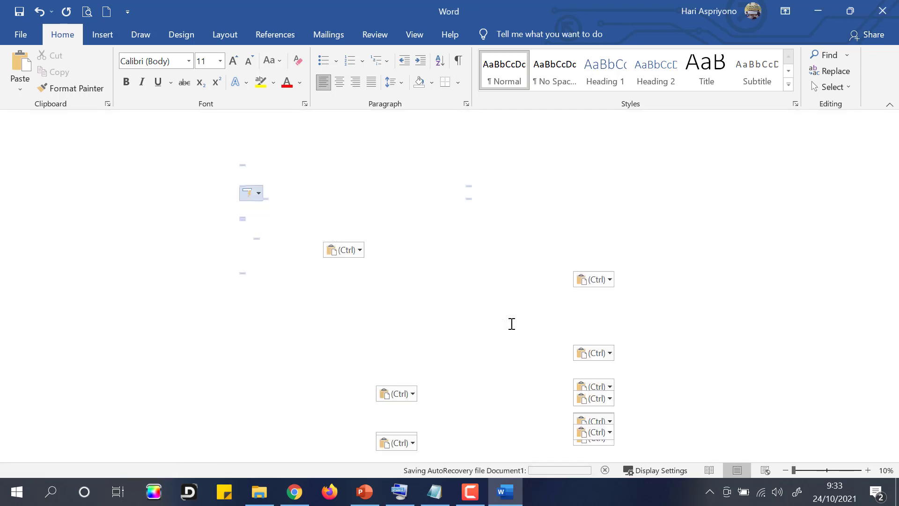